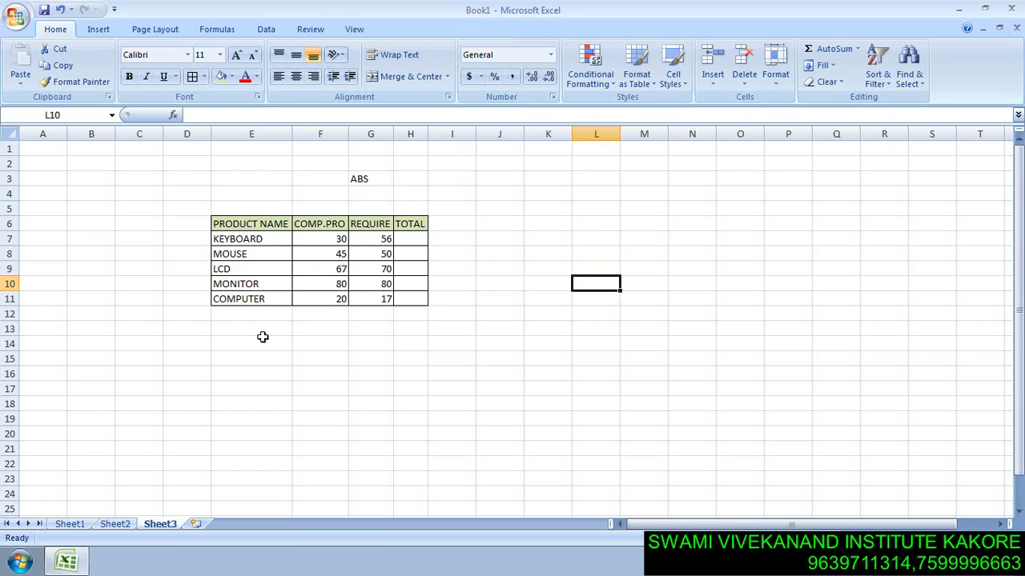
Step: Examine the product names and their COMP.PRO and REQUIRE values in the product table
click(229, 285)
click(235, 299)
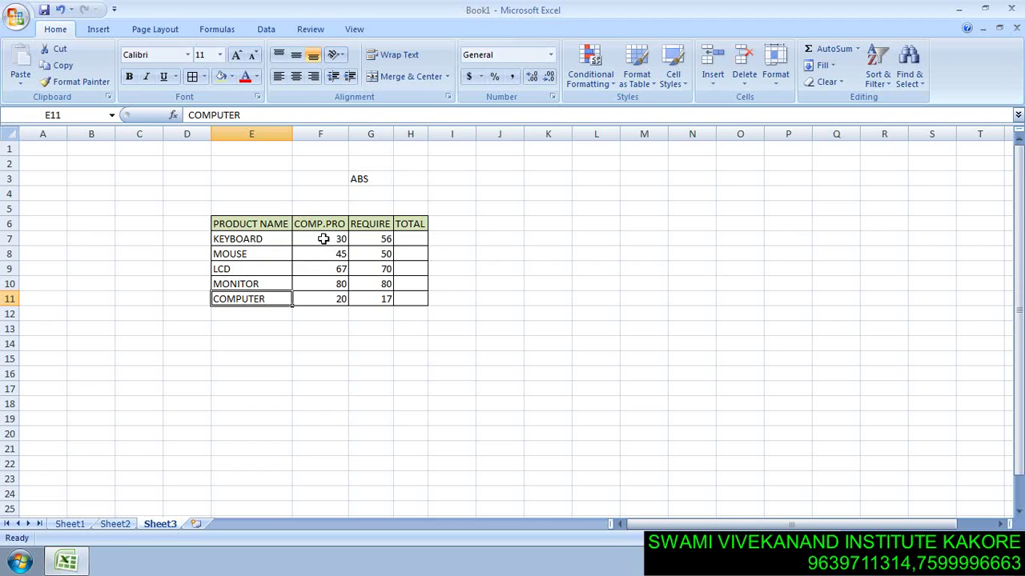
click(324, 238)
click(323, 255)
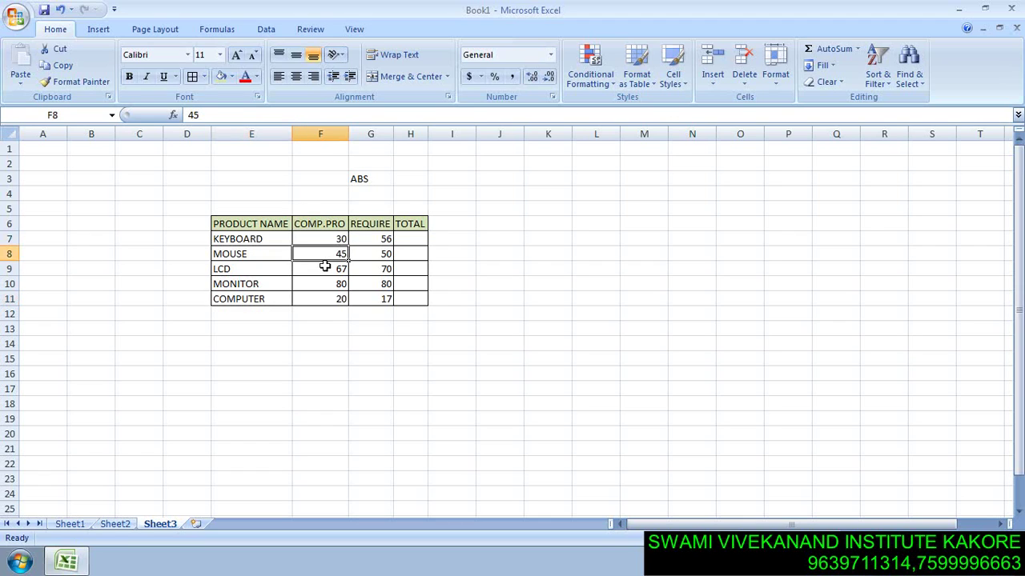
click(325, 269)
click(325, 284)
click(326, 299)
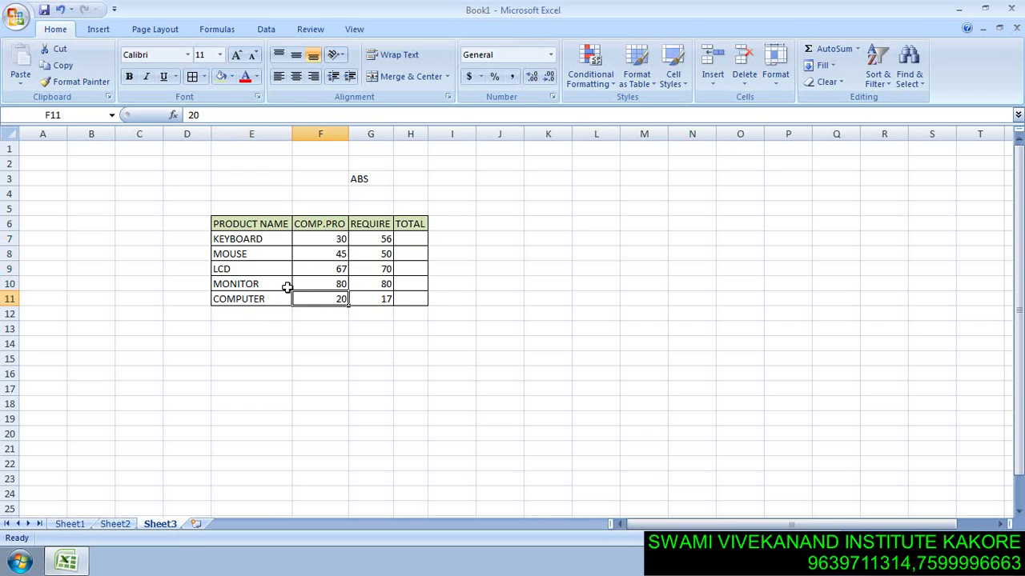
click(333, 283)
click(327, 240)
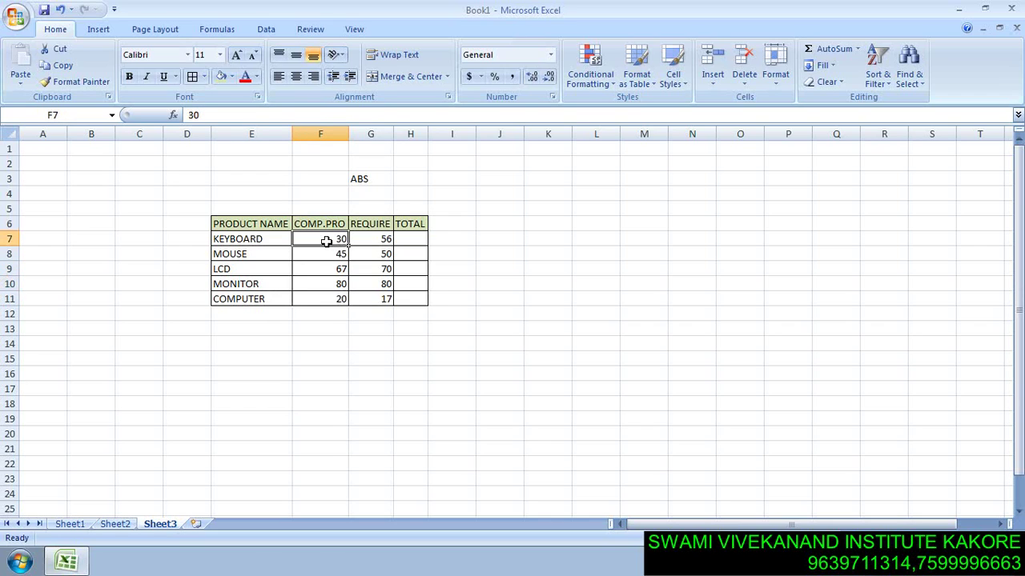
click(362, 240)
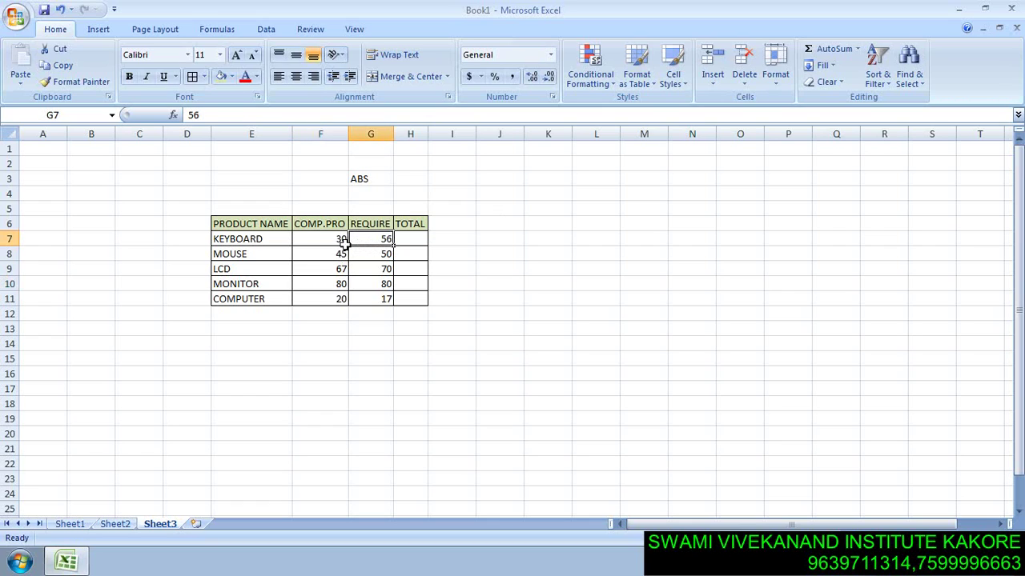
click(373, 253)
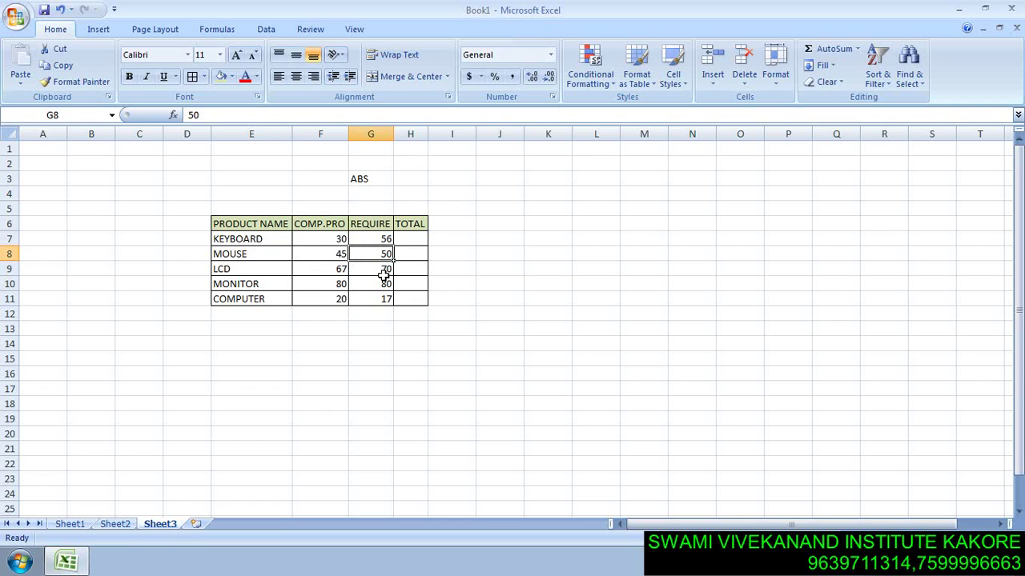
click(383, 272)
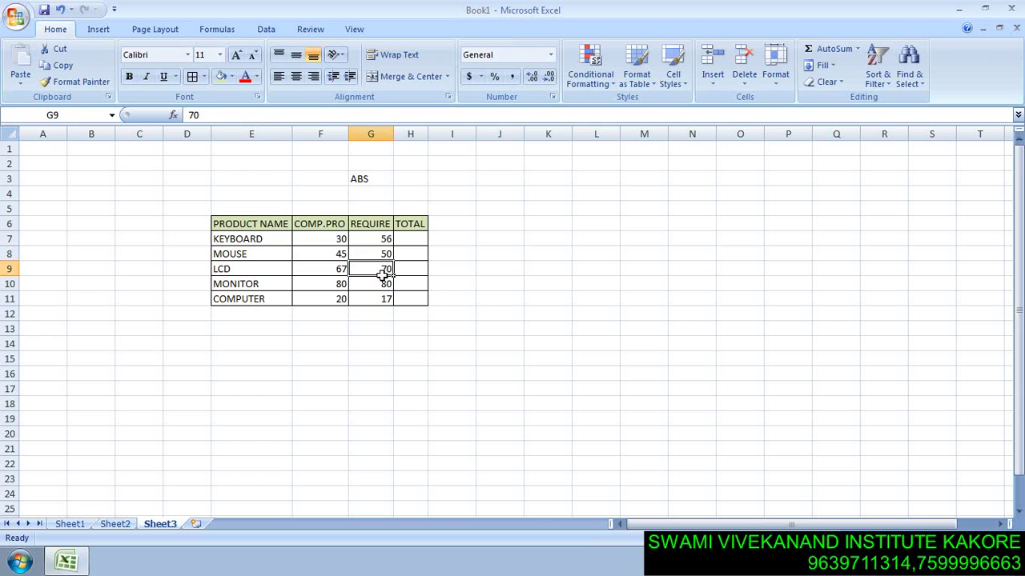
click(324, 269)
Step: Enter =F7-G7 as the KEYBOARD total in H7 and fill the formula down to H11
click(410, 238)
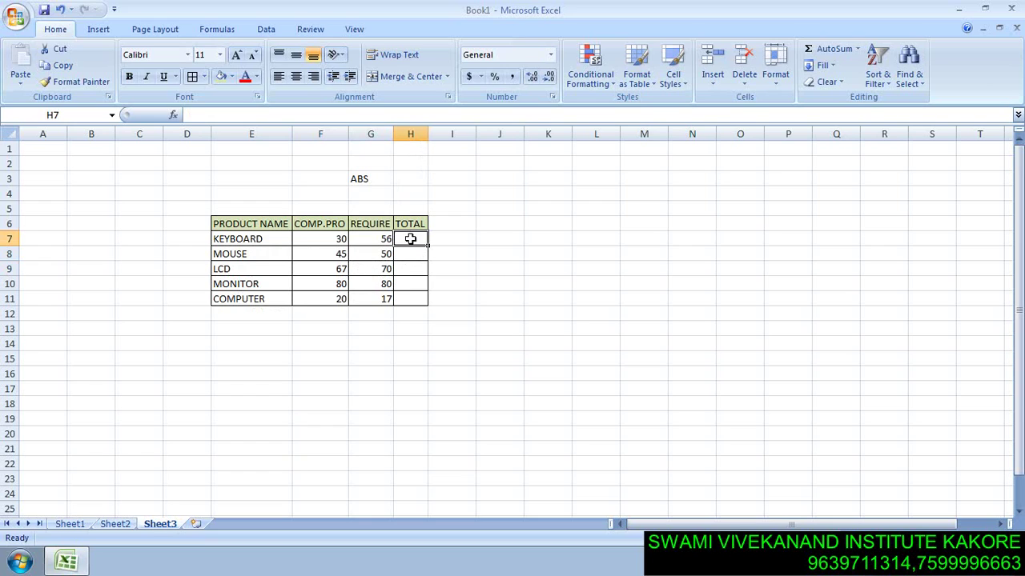
text(=)
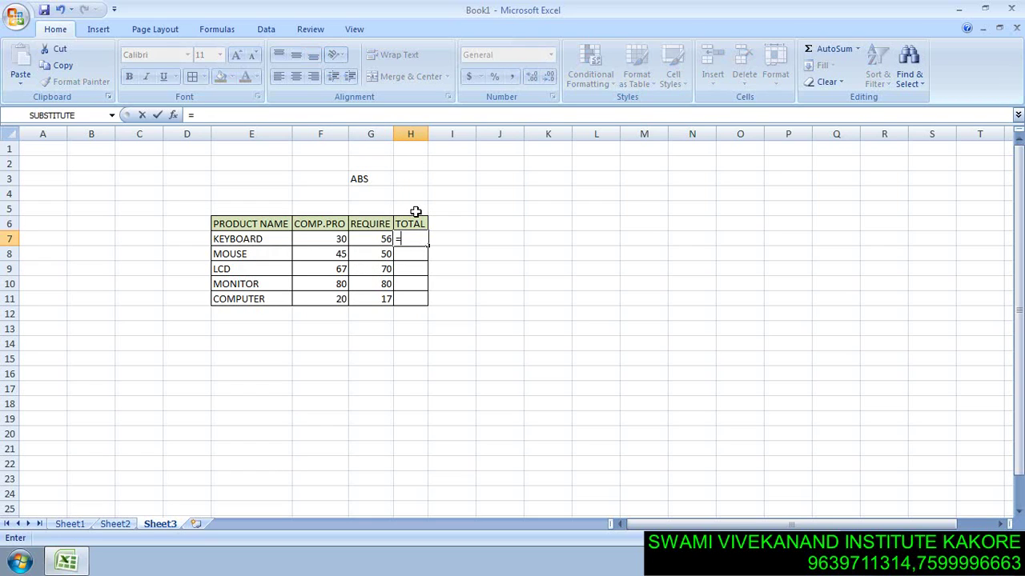
click(343, 239)
text(-)
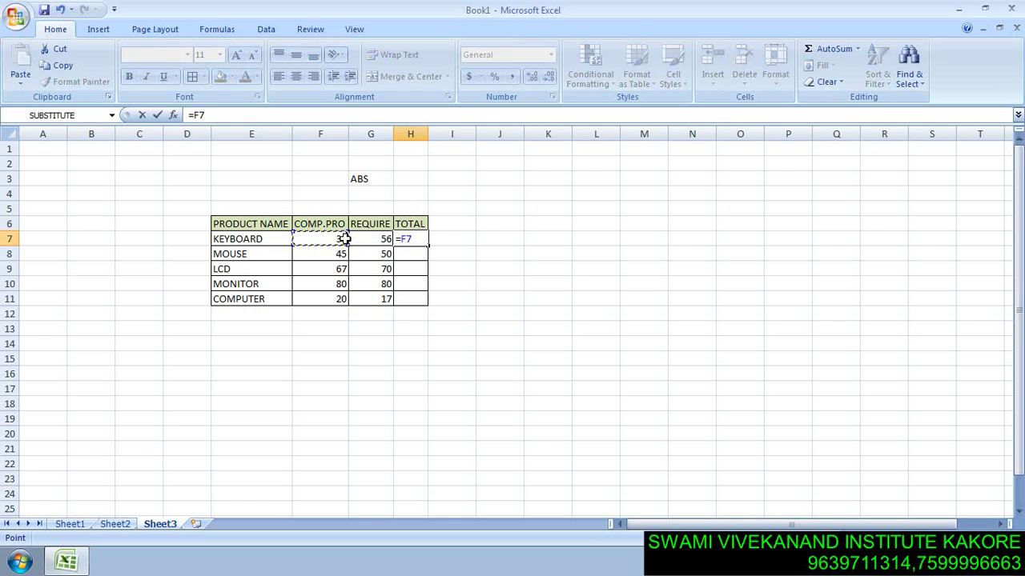
click(366, 239)
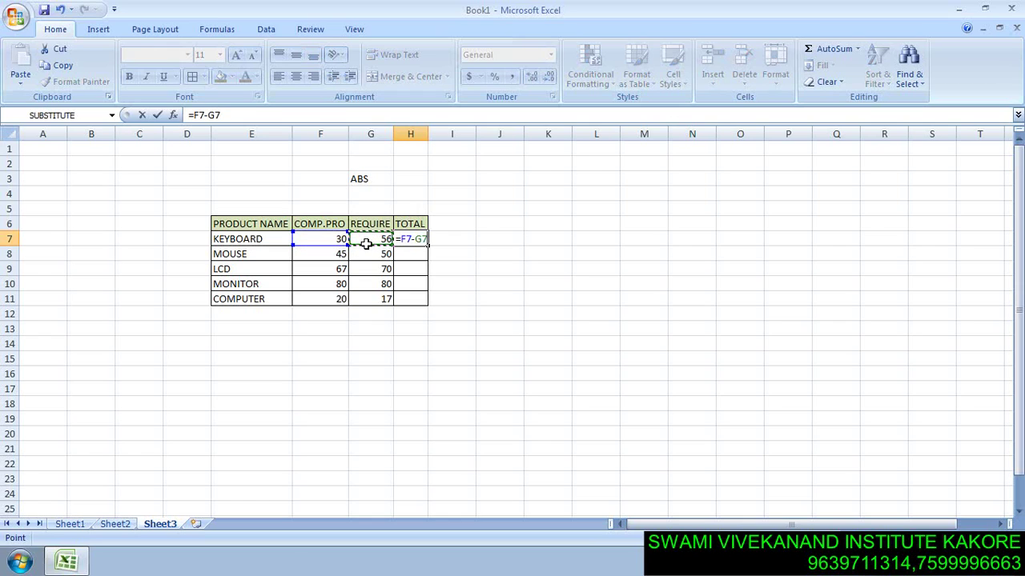
key(Return)
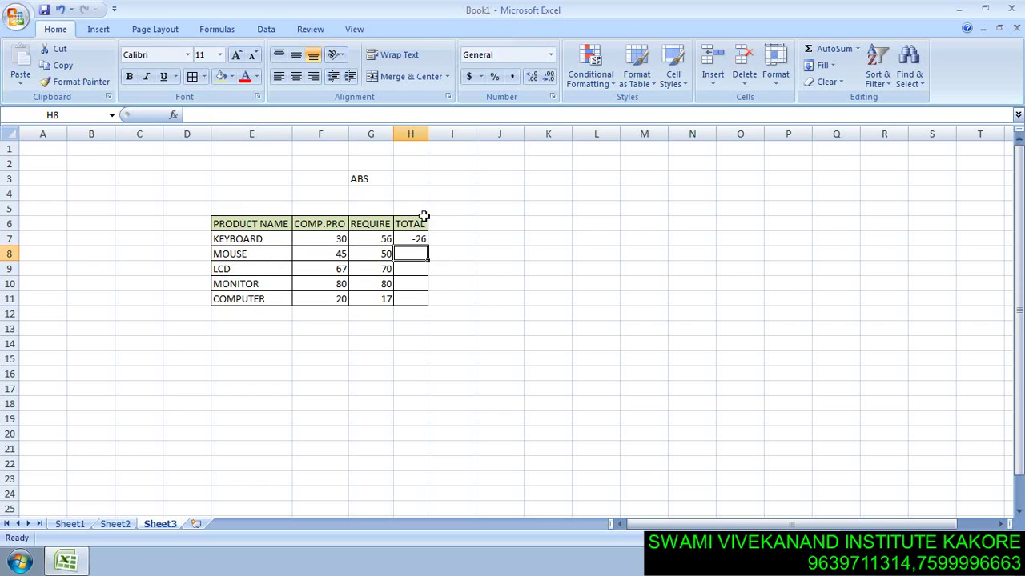
click(415, 239)
drag(429, 246, 428, 303)
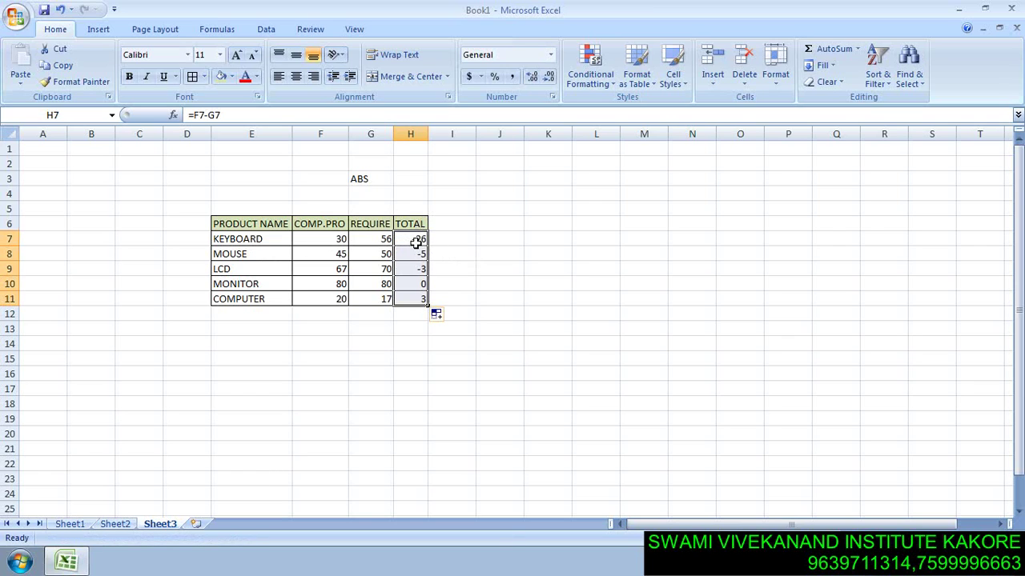
Step: Review the subtraction results in the TOTAL column, comparing the COMPUTER total with its COMP.PRO value
click(415, 254)
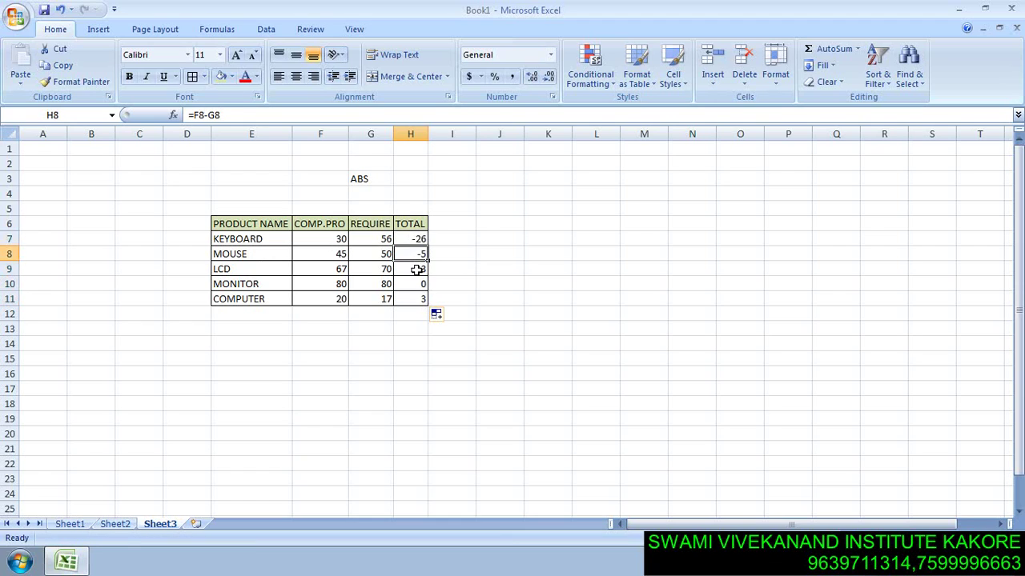
click(417, 270)
click(418, 283)
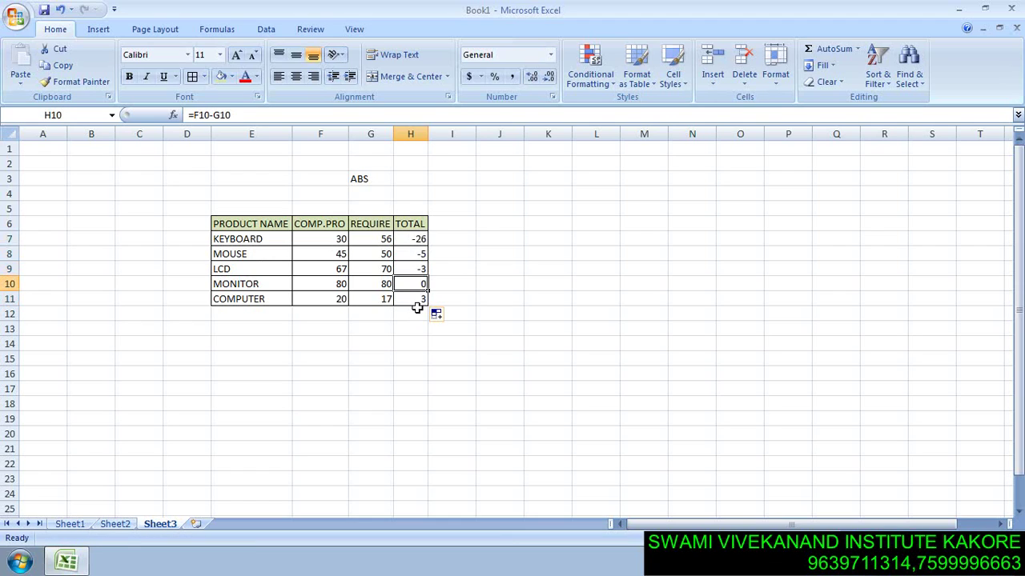
click(418, 301)
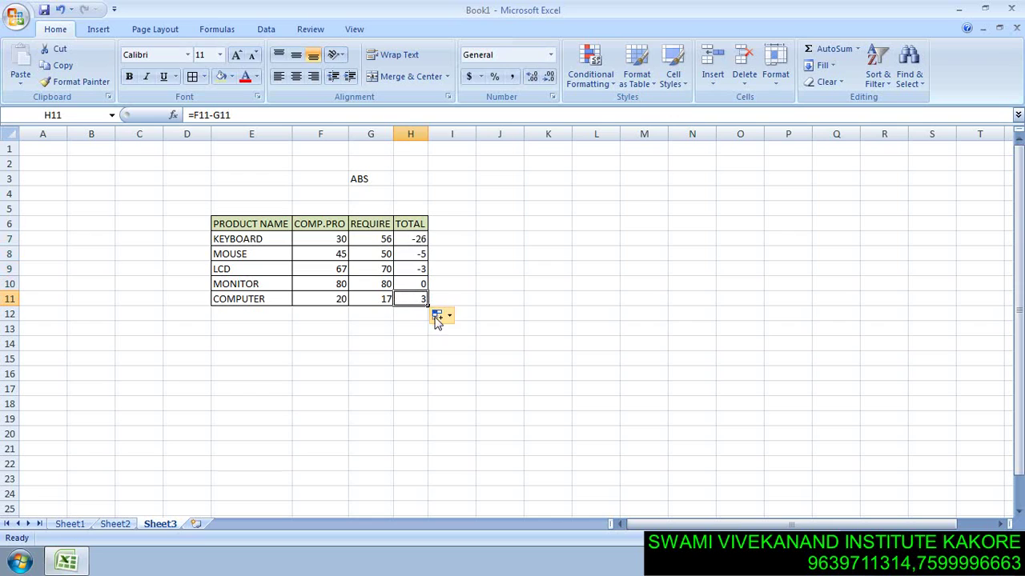
click(321, 299)
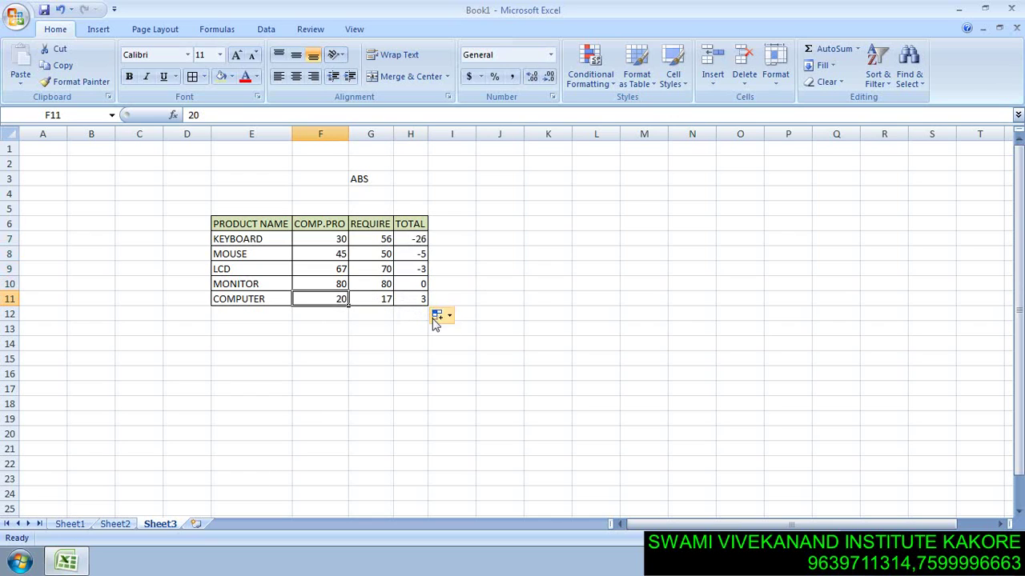
click(418, 299)
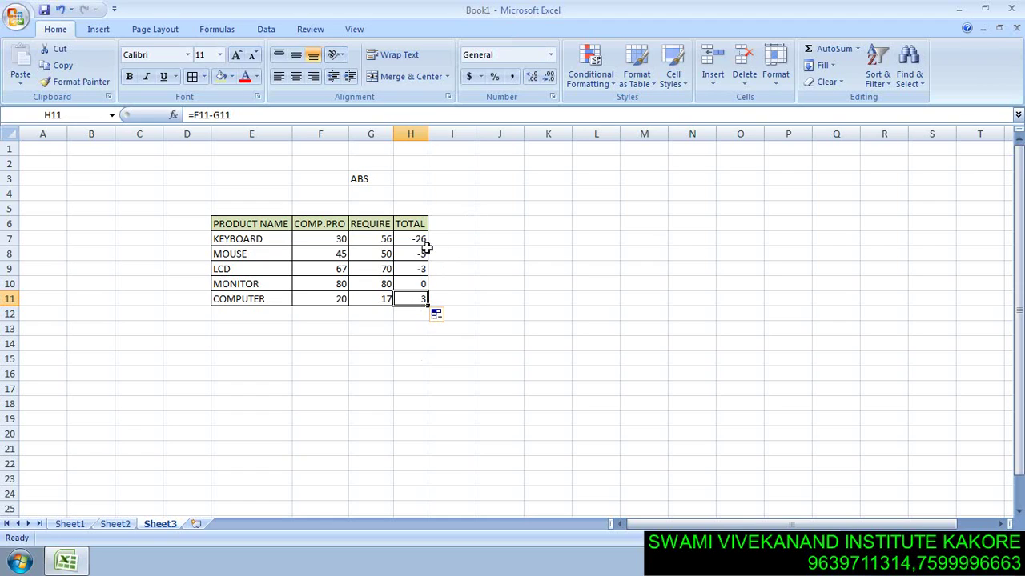
click(421, 342)
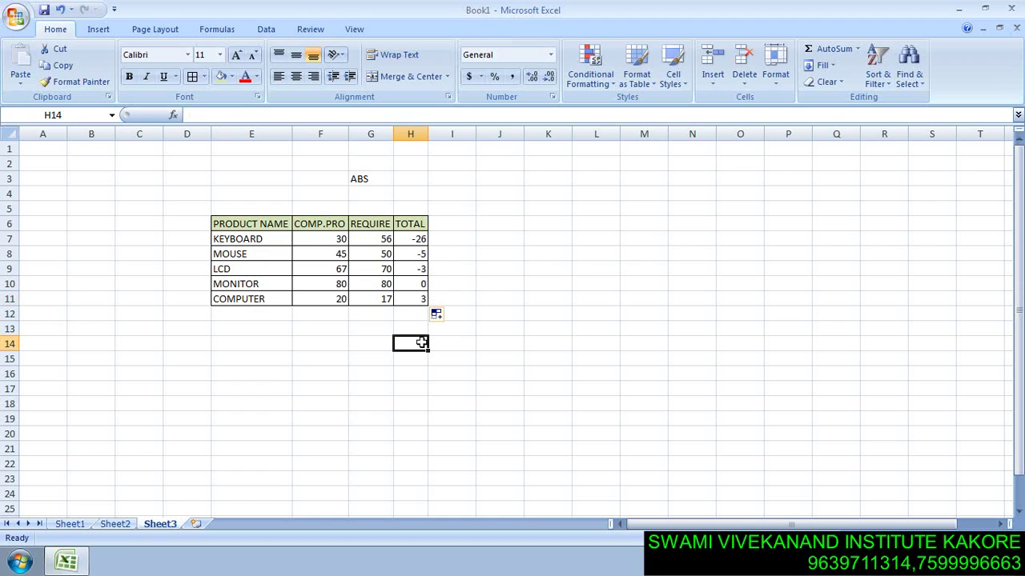
Step: Calculate the average of the TOTAL column in H14 with =AVERAGE(H7:H11)
click(418, 314)
click(418, 348)
text(=)
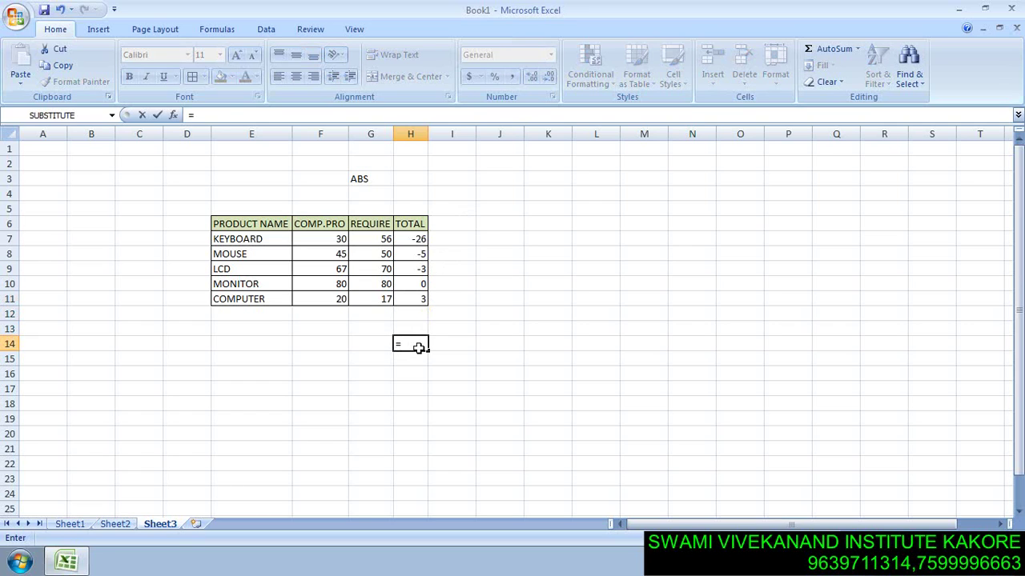
text(AVE)
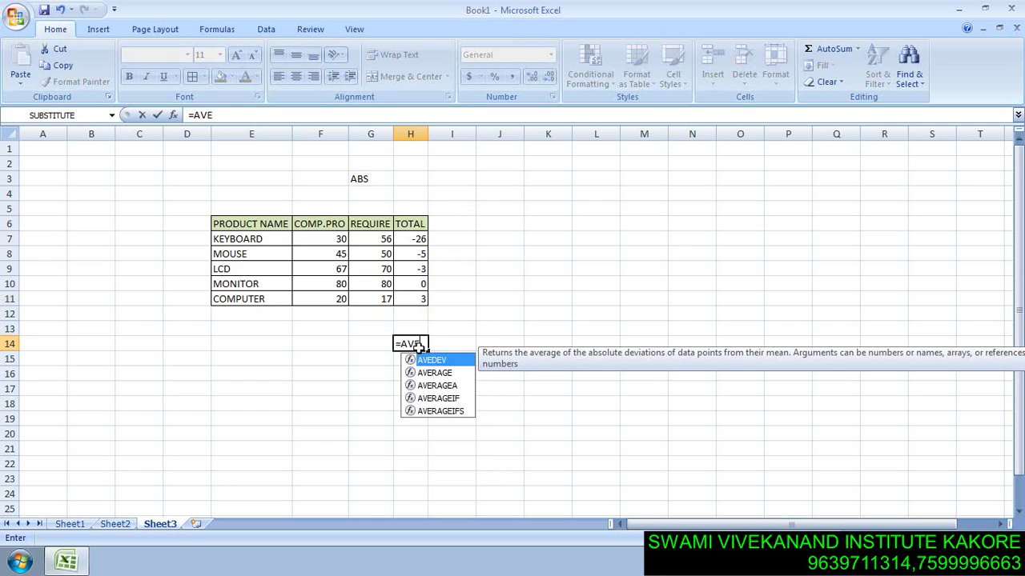
key(Down)
key(Tab)
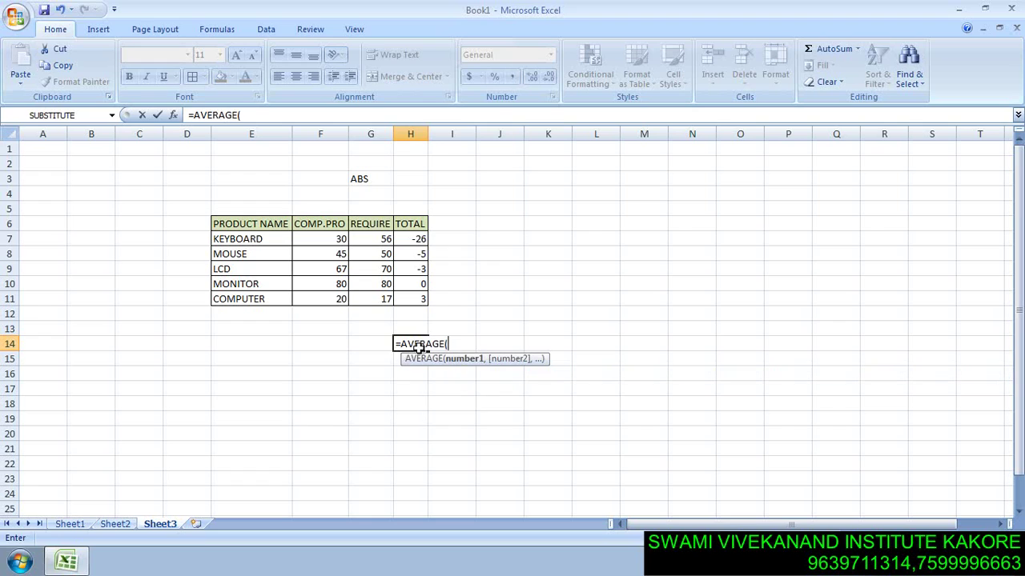
drag(407, 237, 414, 294)
text())
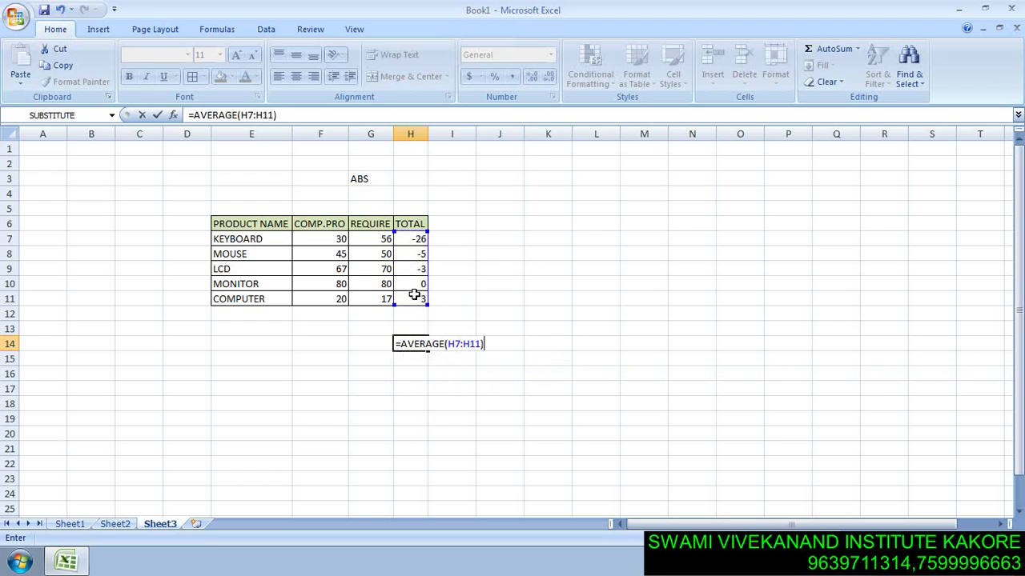
key(Return)
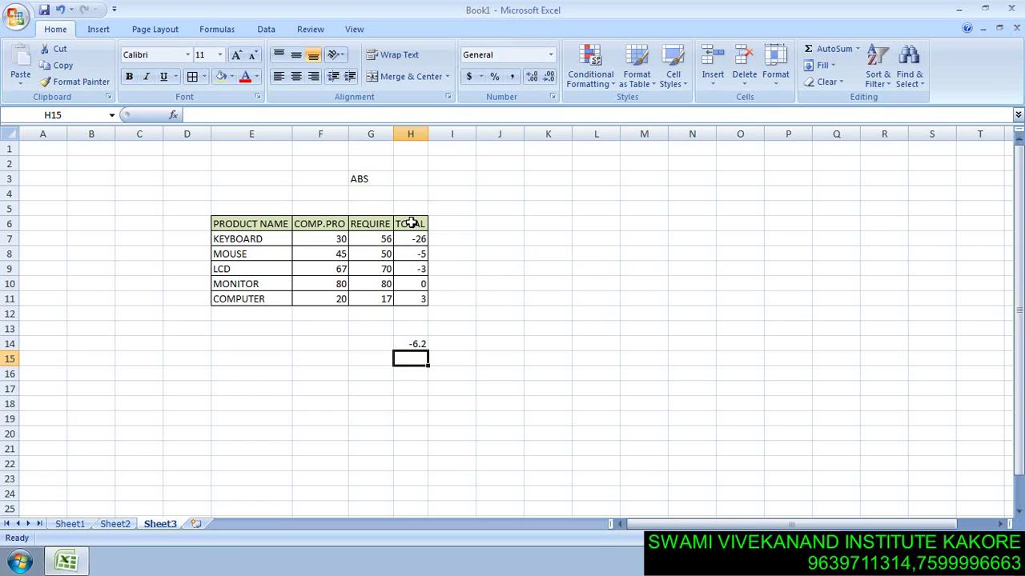
Step: Clear the subtraction formulas from the TOTAL cells H7:H11
drag(411, 239, 413, 293)
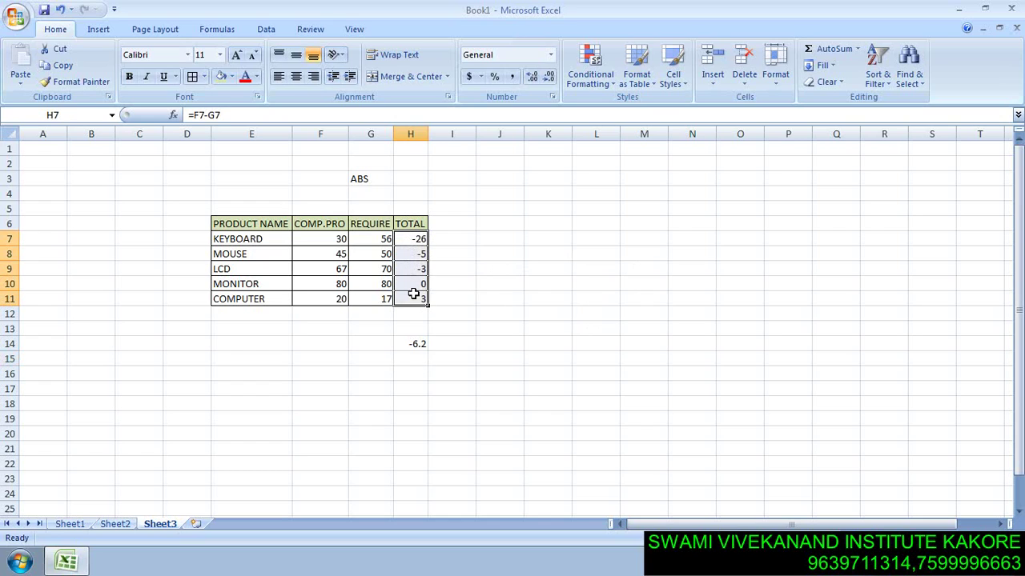
key(Delete)
click(497, 280)
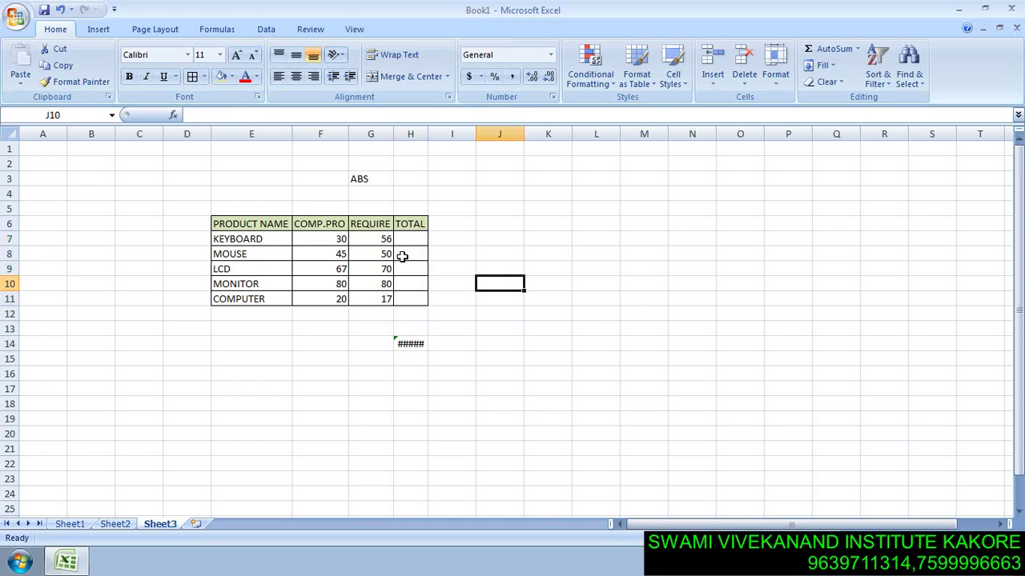
Step: Enter =ABS(F7-G7) as the KEYBOARD total in H7 and fill the formula down to H11
click(402, 242)
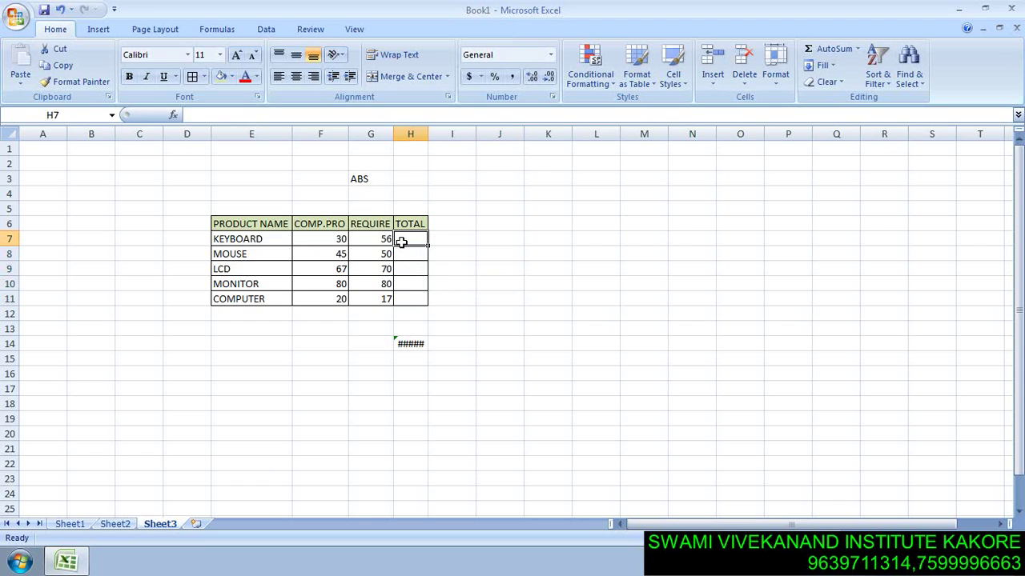
text(=ABS)
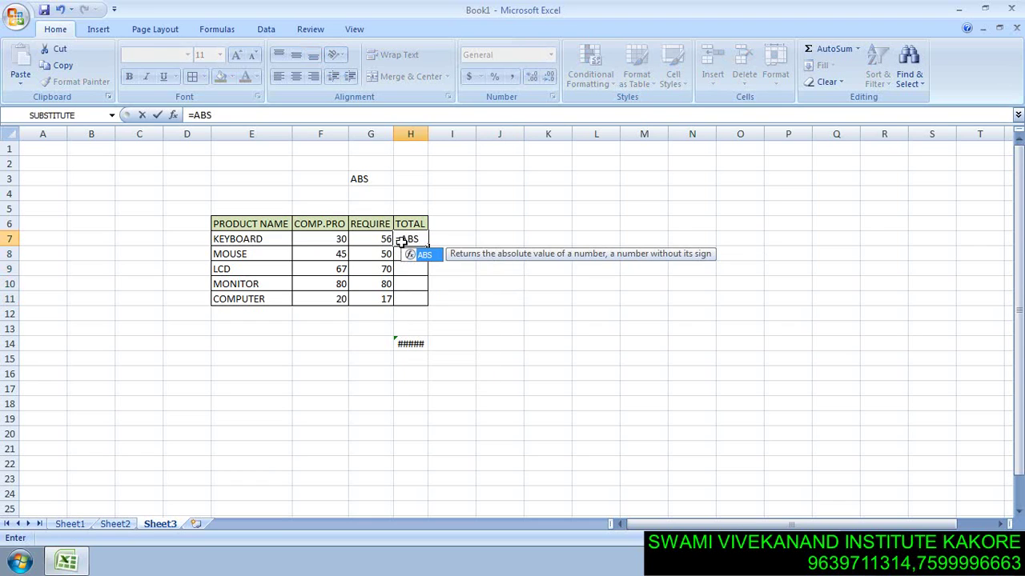
text(()
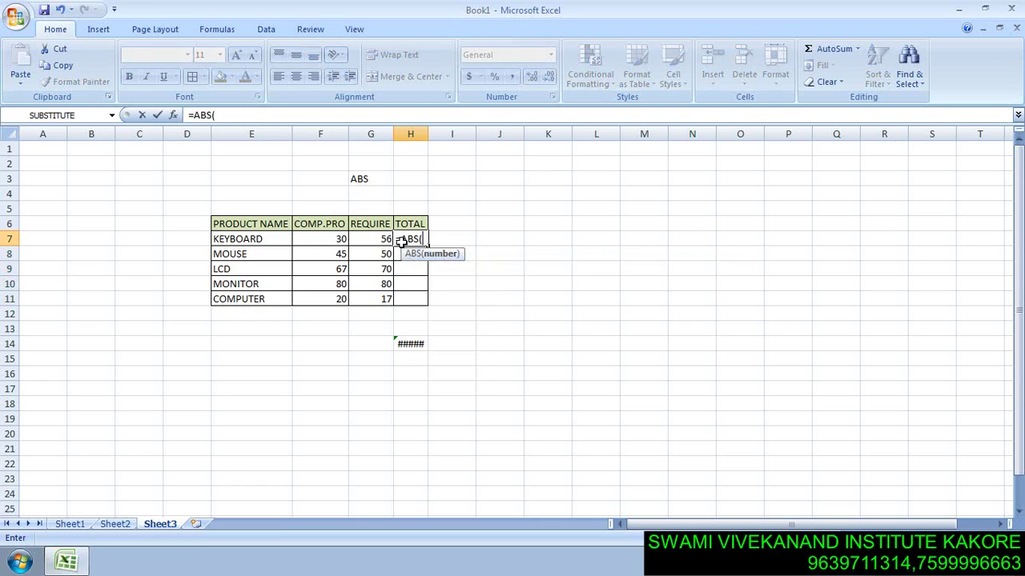
click(335, 238)
text(-)
click(371, 238)
key(Return)
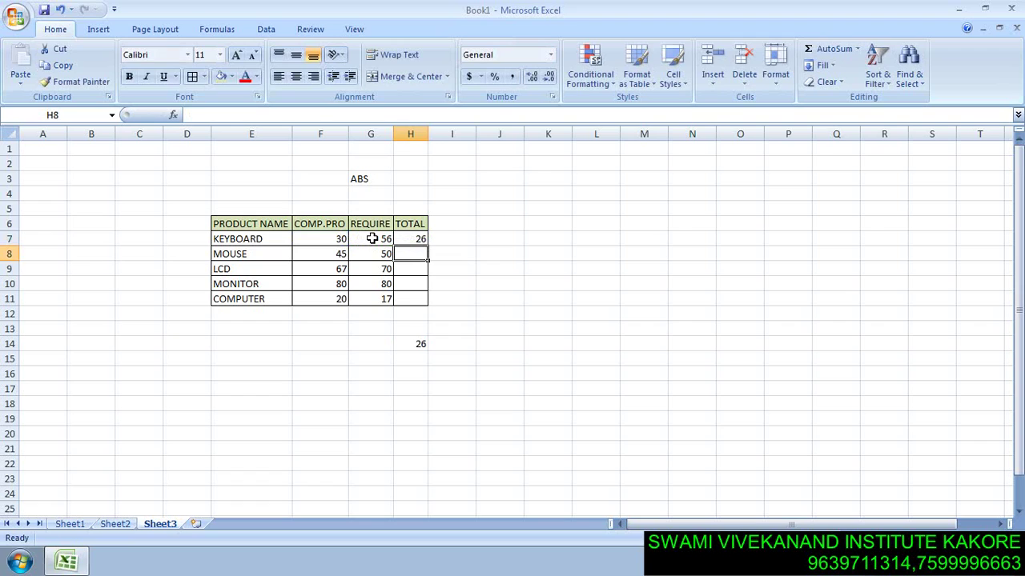
click(410, 239)
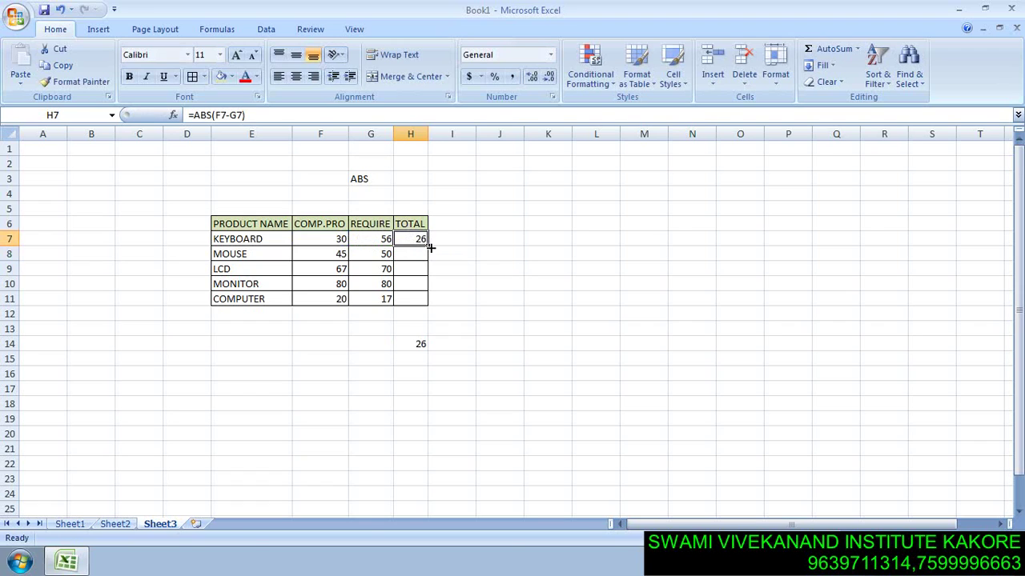
drag(428, 245, 428, 305)
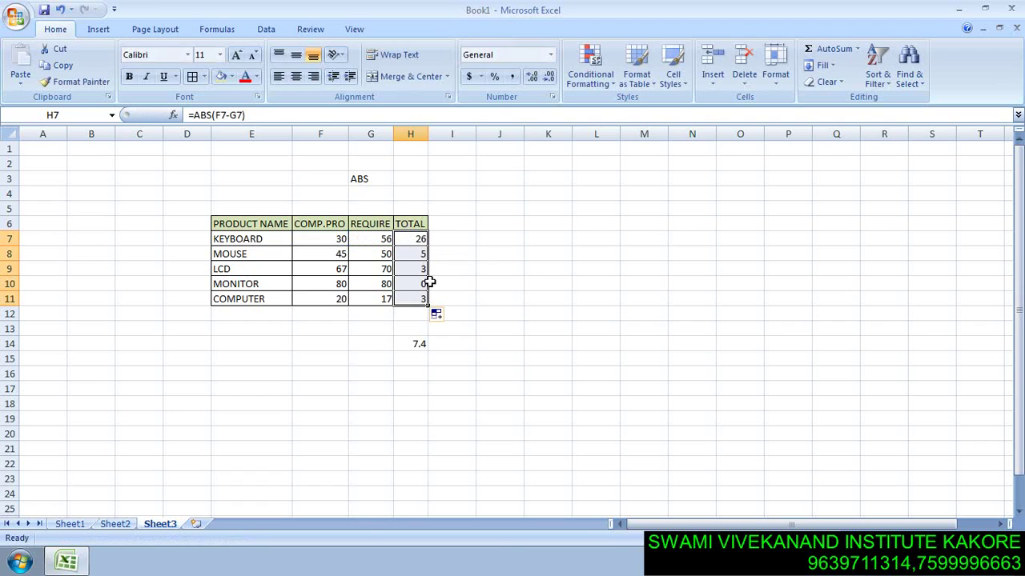
Step: Review the ABS formulas and results in the TOTAL column
click(413, 250)
click(418, 268)
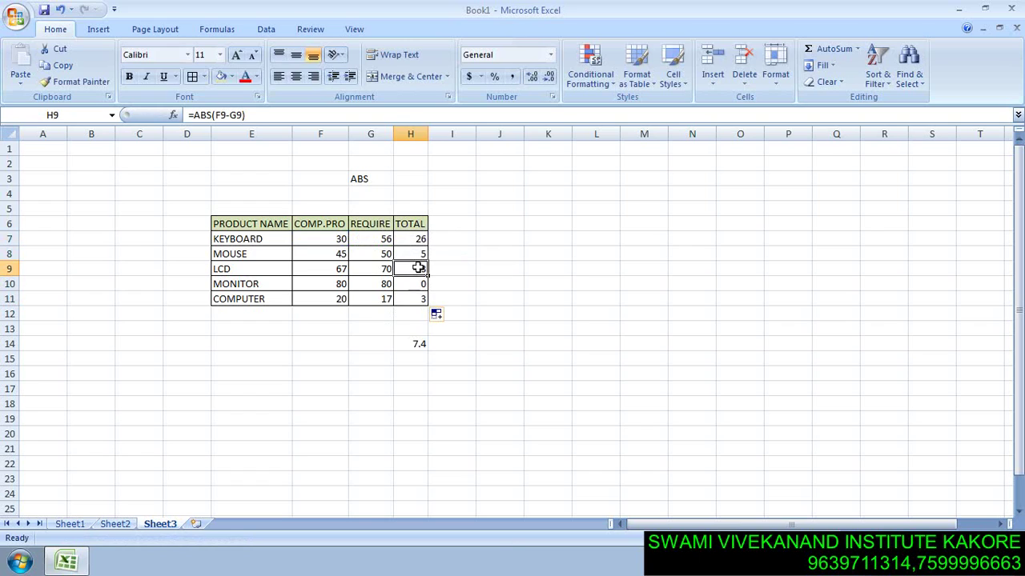
click(418, 282)
click(419, 298)
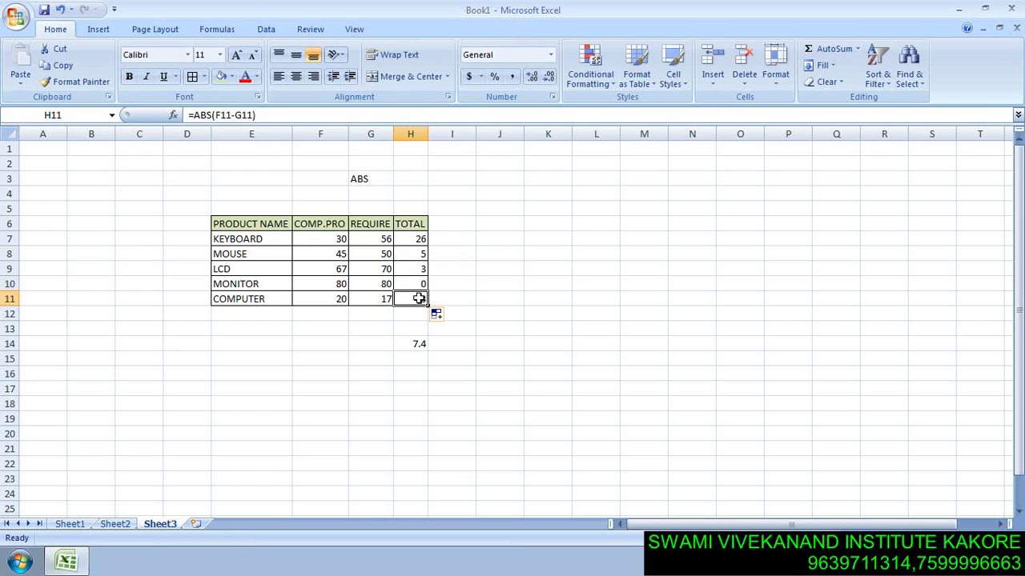
click(419, 240)
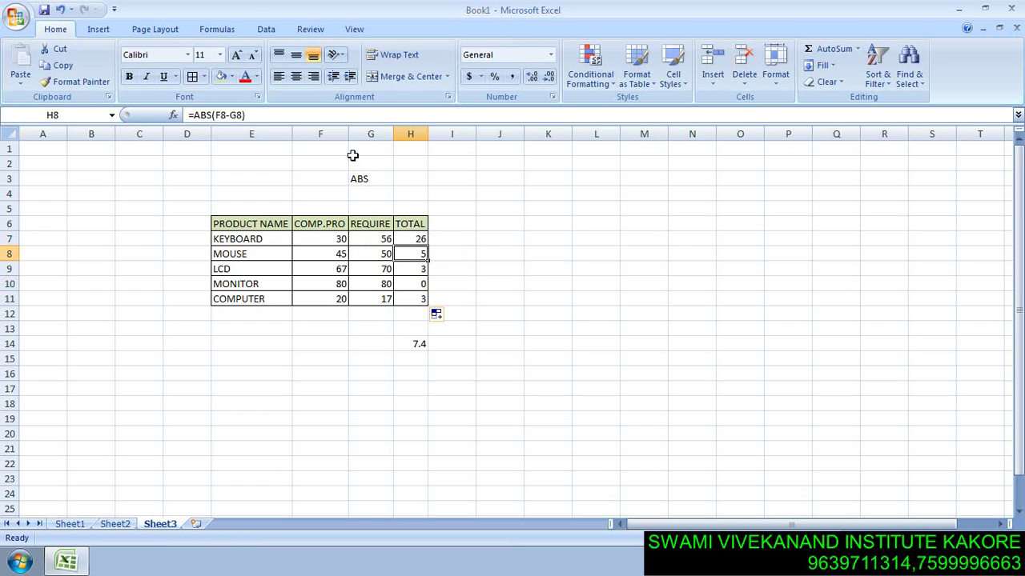
Step: Look through the list of Math & Trig functions, including FACT, LCM and MOD
click(538, 192)
click(462, 192)
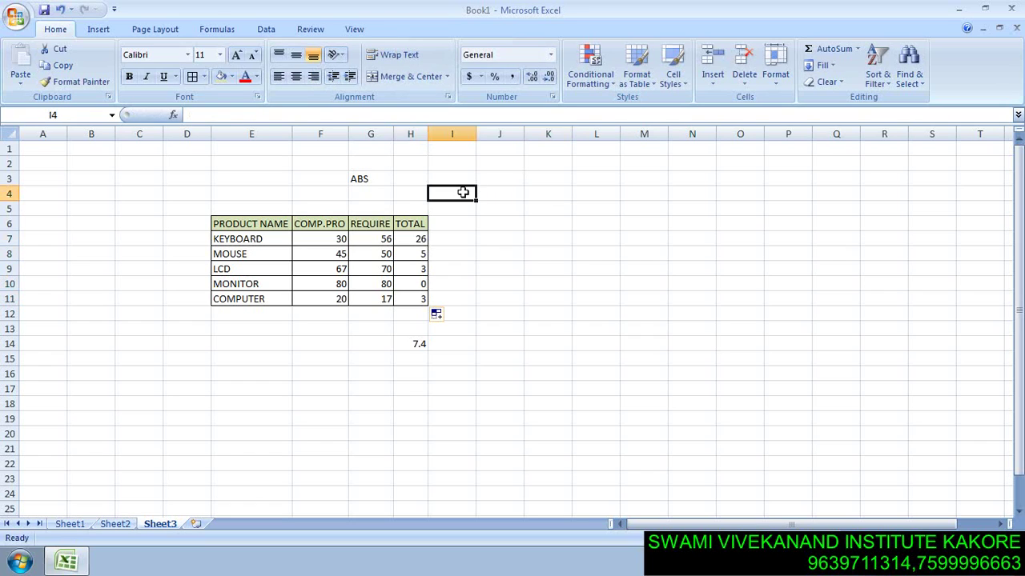
click(210, 32)
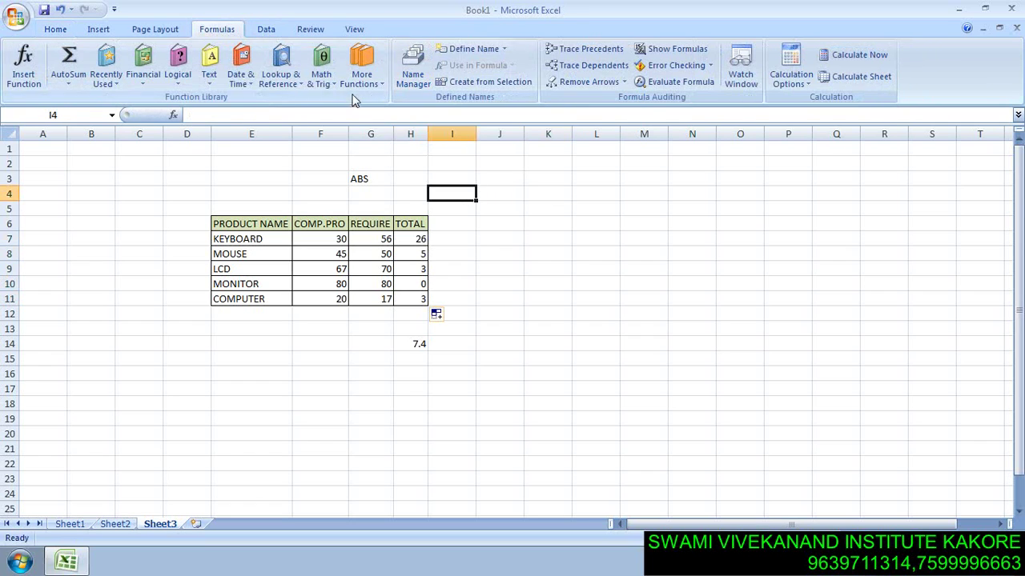
click(328, 80)
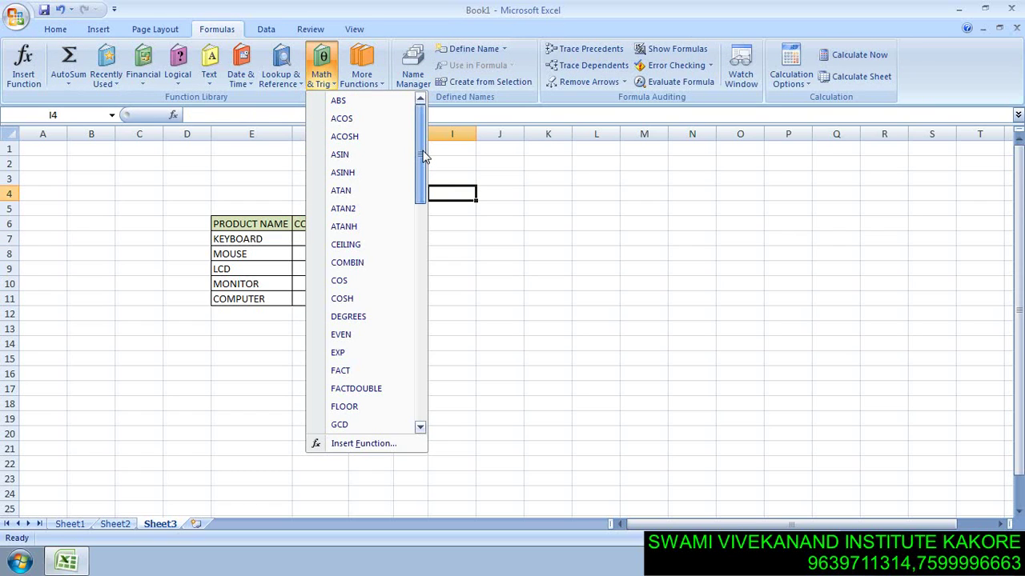
drag(423, 156, 424, 205)
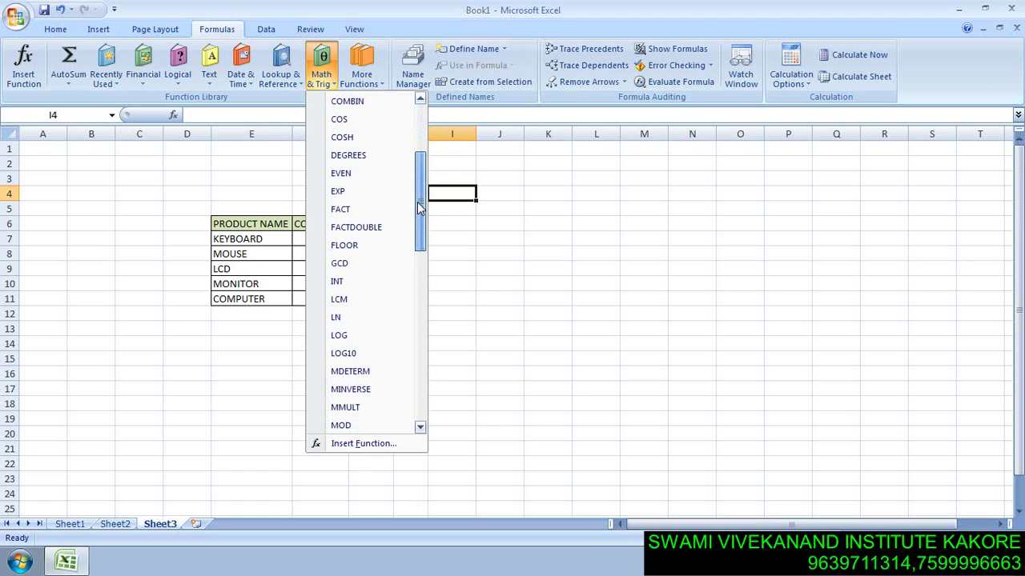
drag(420, 208, 419, 213)
click(568, 221)
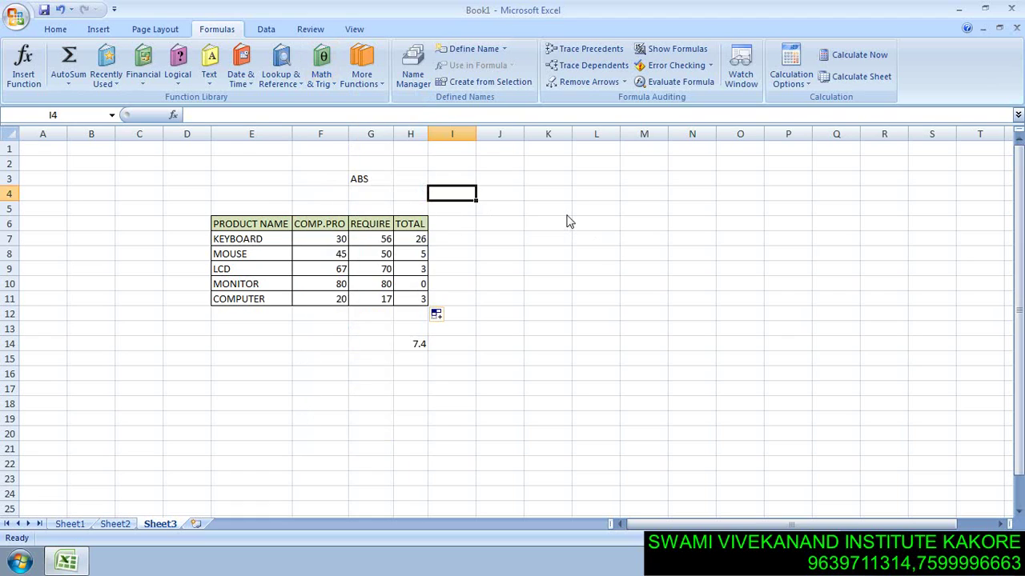
Step: Enter 5 in K5 and calculate its factorial in K6 with =FACT(K5)
click(560, 213)
text(5)
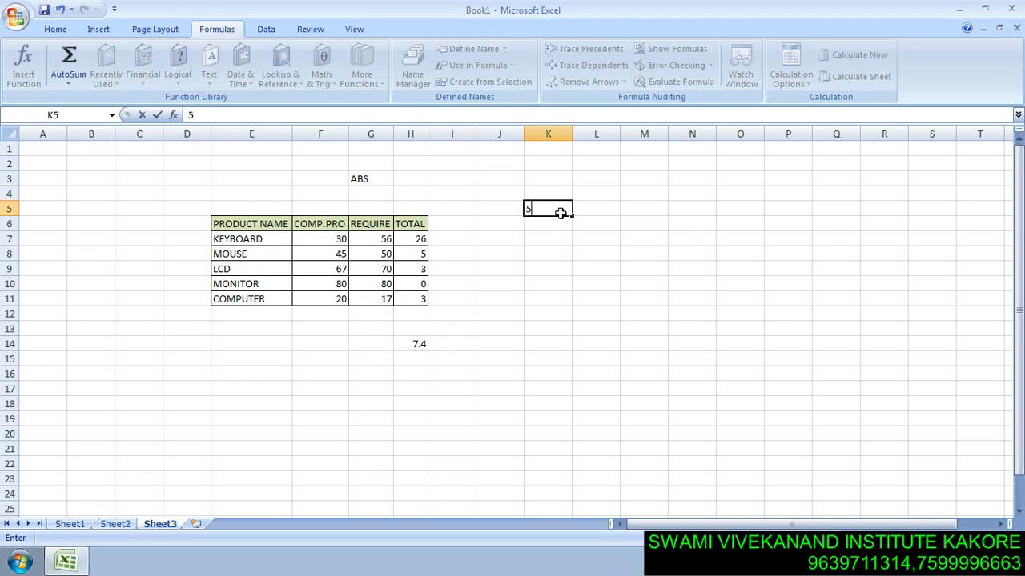
key(Return)
text(=)
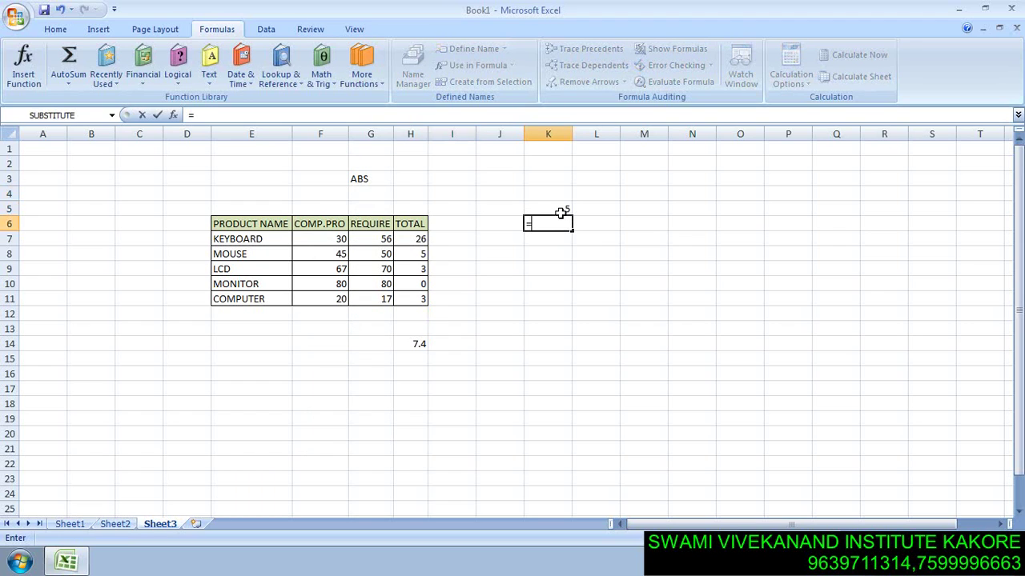
text(FA)
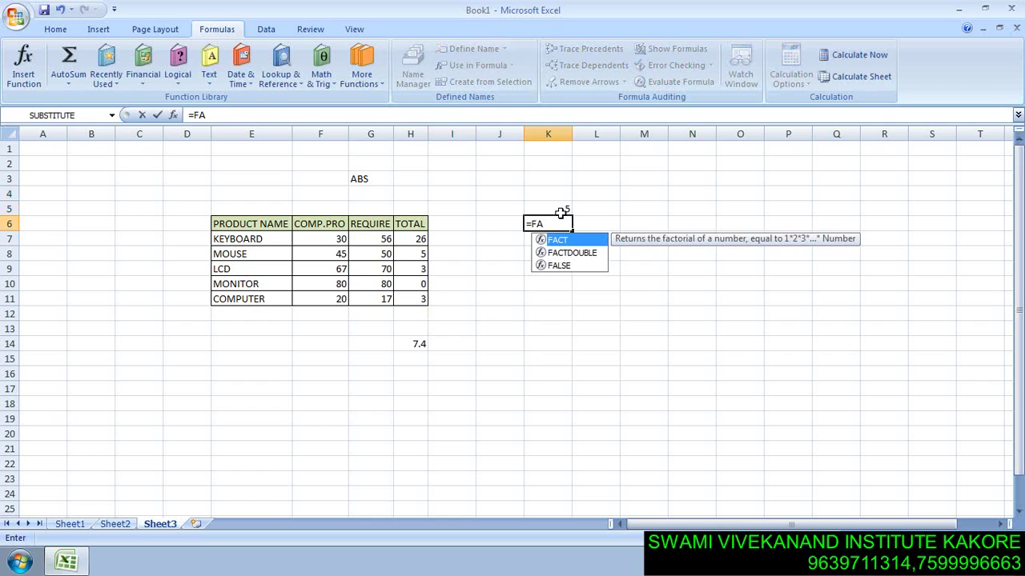
key(Tab)
click(562, 211)
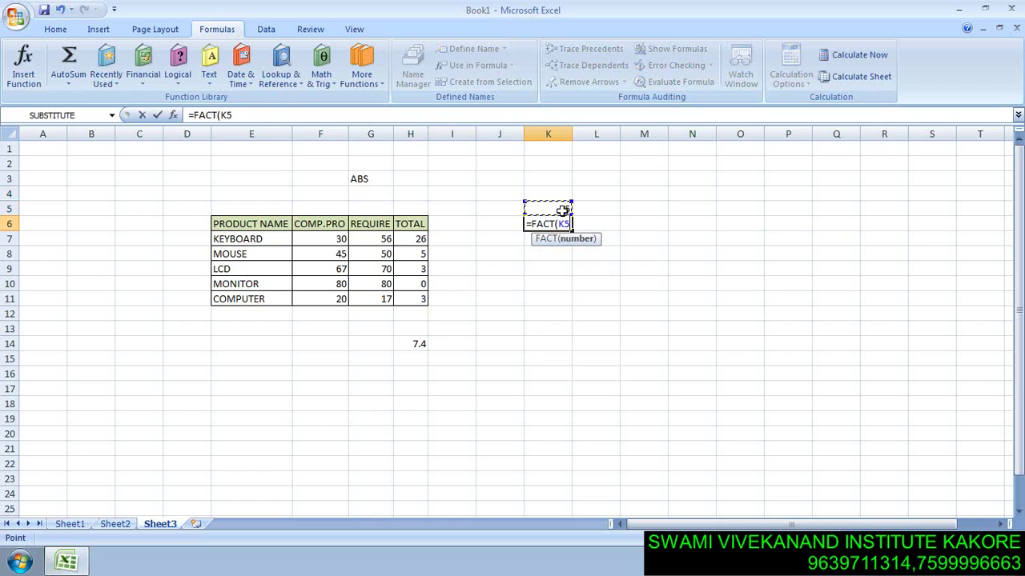
key(Return)
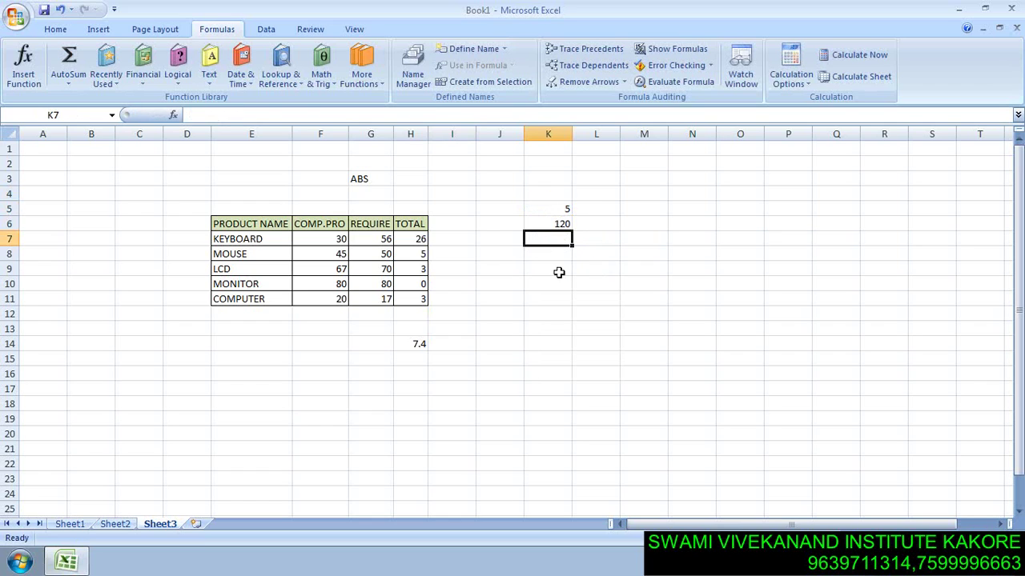
Step: Enter the factorial of 5 as a written-out multiplication, =1*2*3*4*5, in N5
click(641, 237)
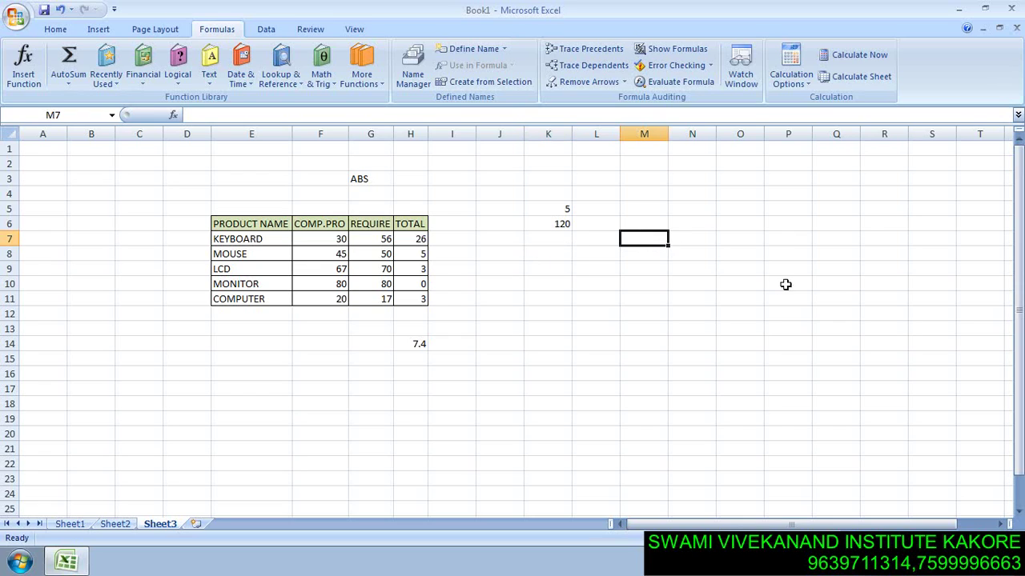
click(675, 210)
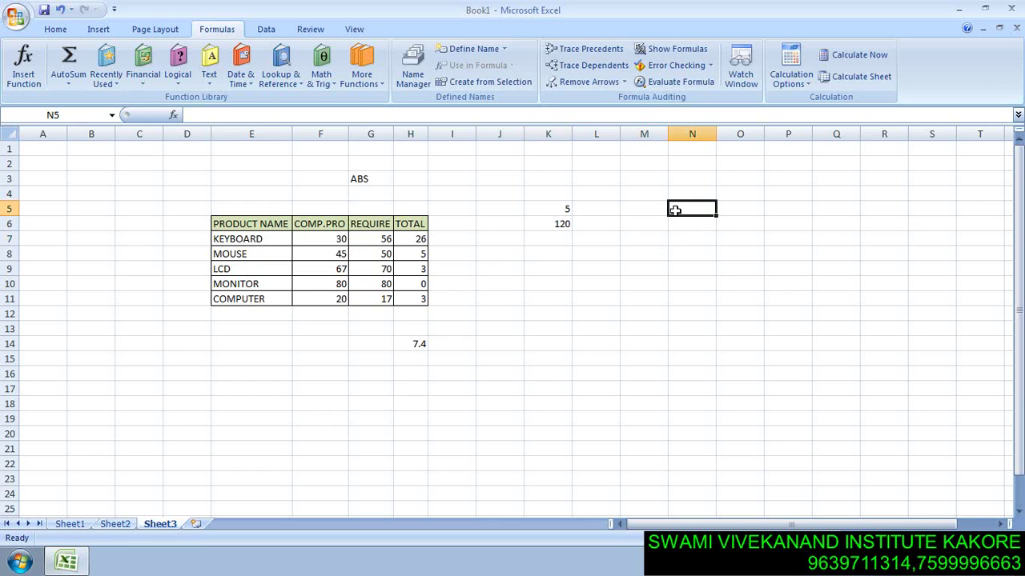
text(=)
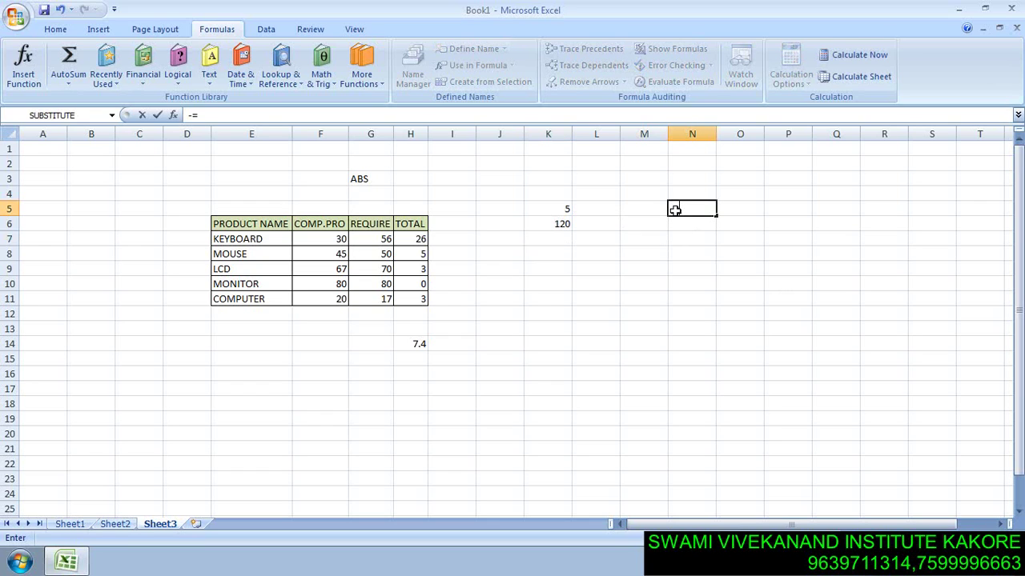
key(BackSpace)
text(=)
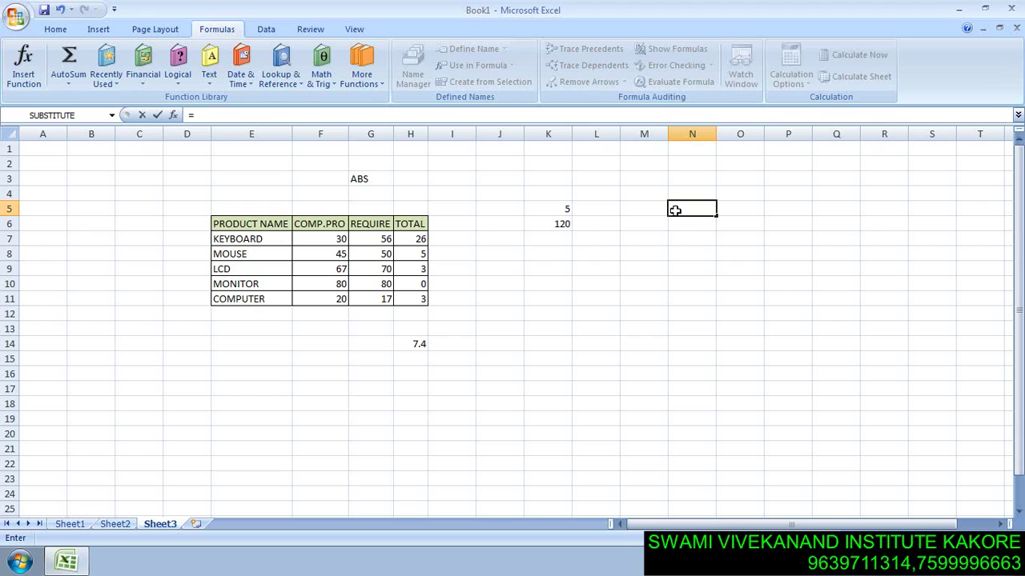
text(1*2*3*4*5)
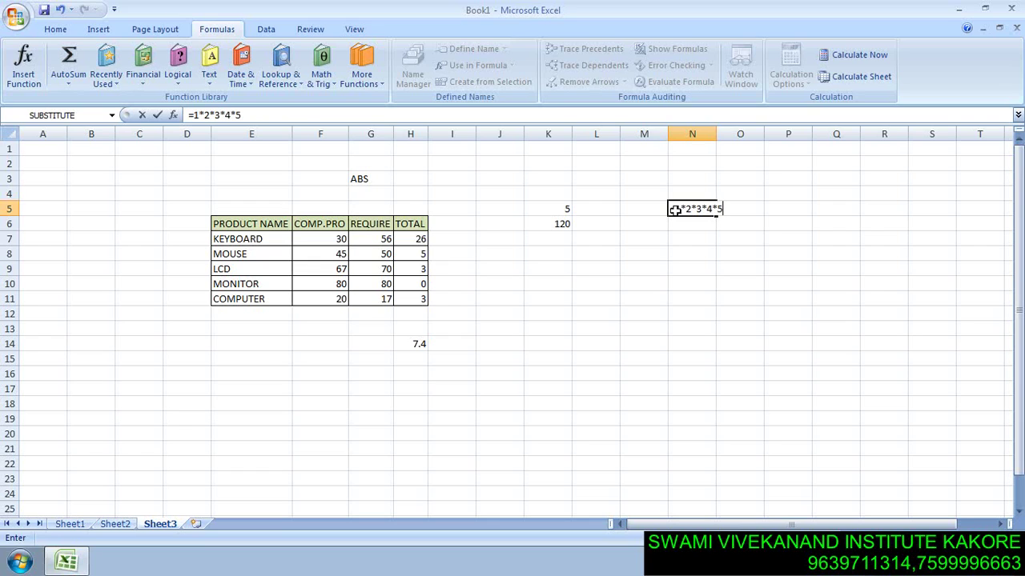
key(Return)
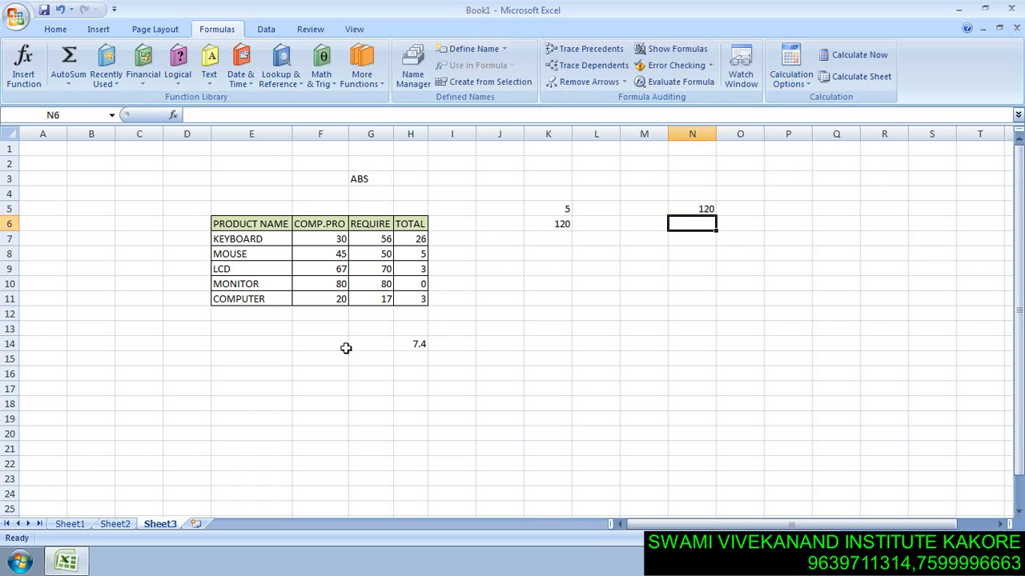
Step: Label the factorial example with the heading FACT in K4
click(555, 193)
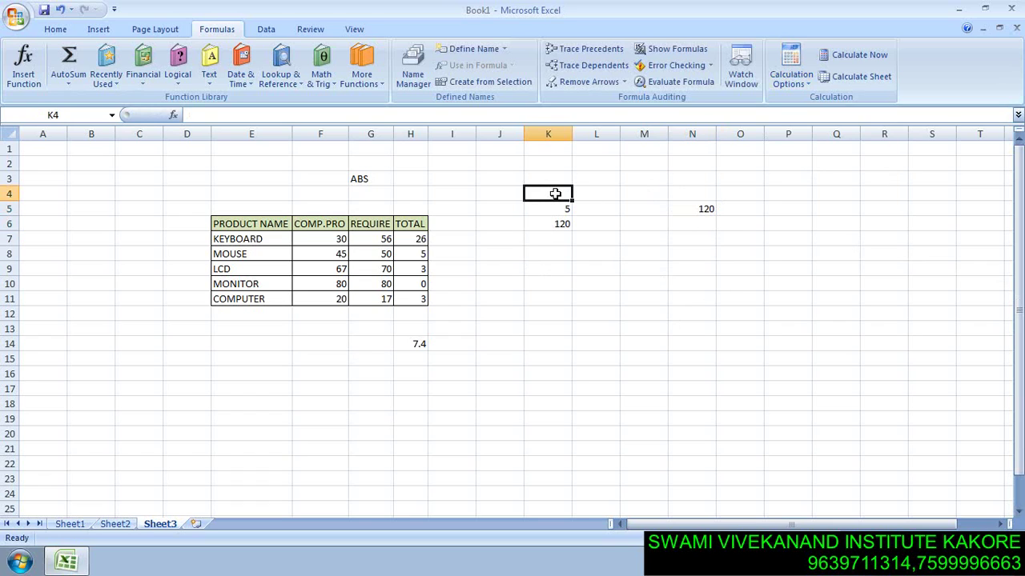
text(FAC)
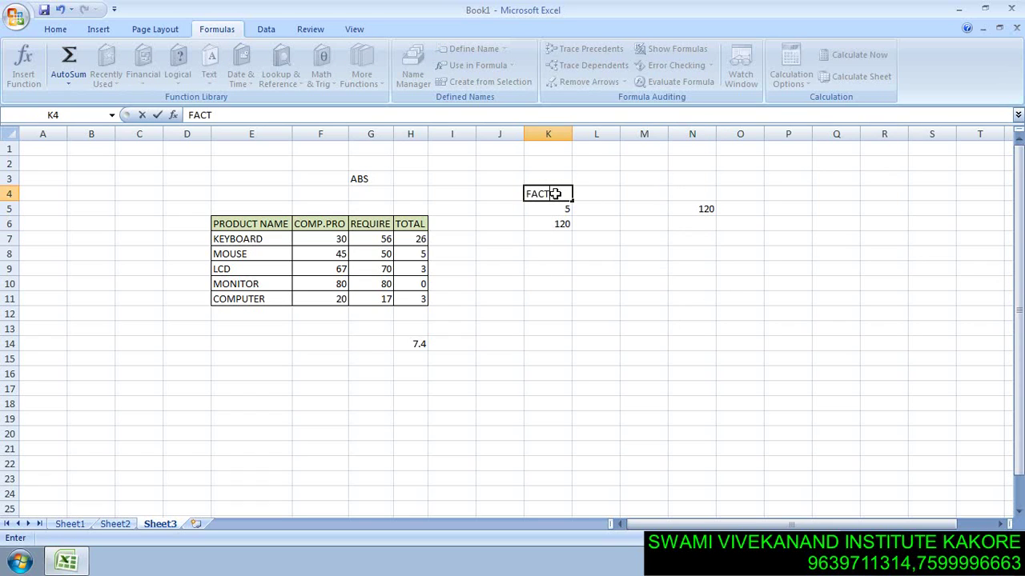
text(T)
key(Return)
Step: Label K9 as LCM and enter 20, 50 and 15 beside it in L9, M9 and N9
click(535, 266)
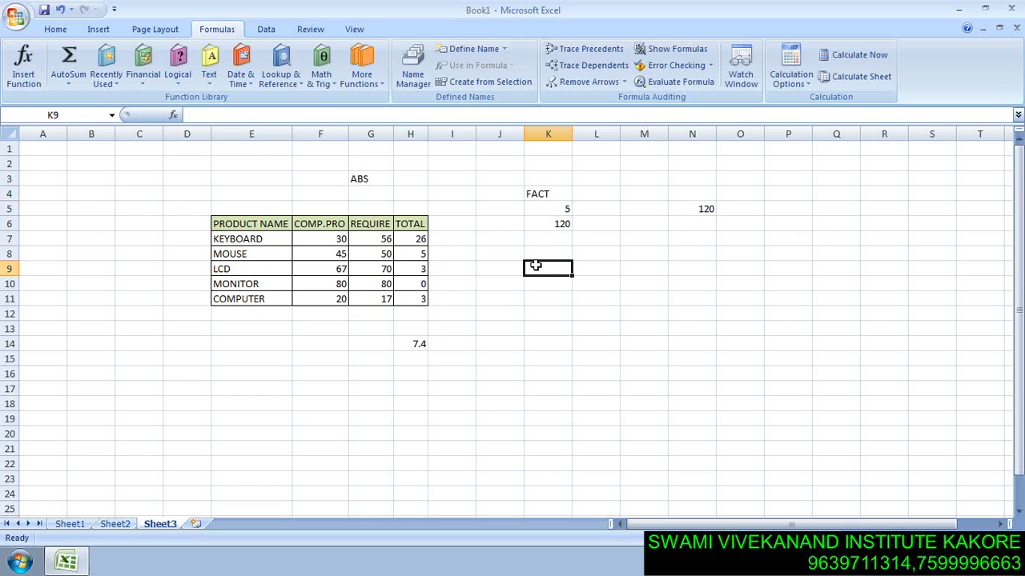
text(LCM)
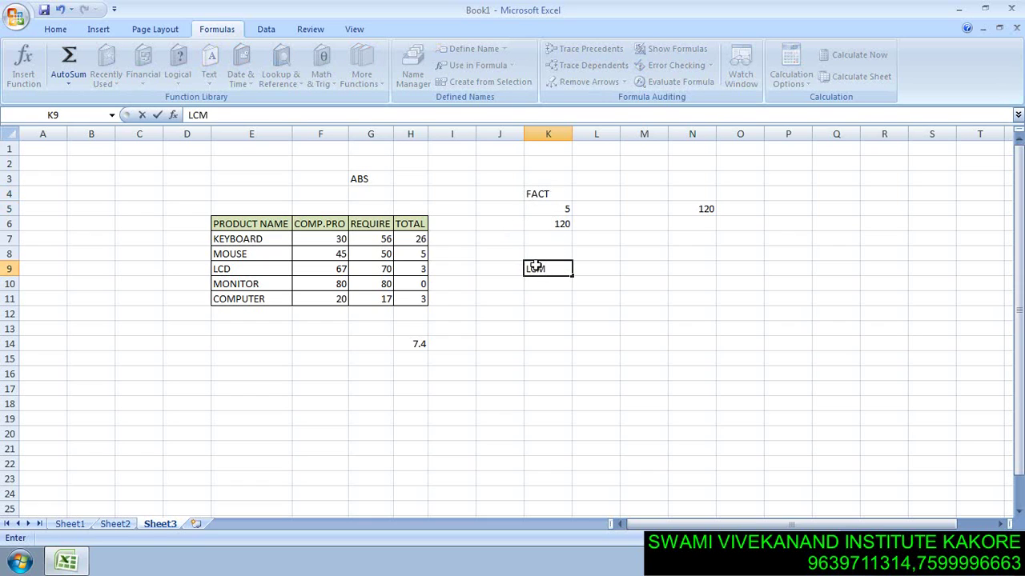
key(Return)
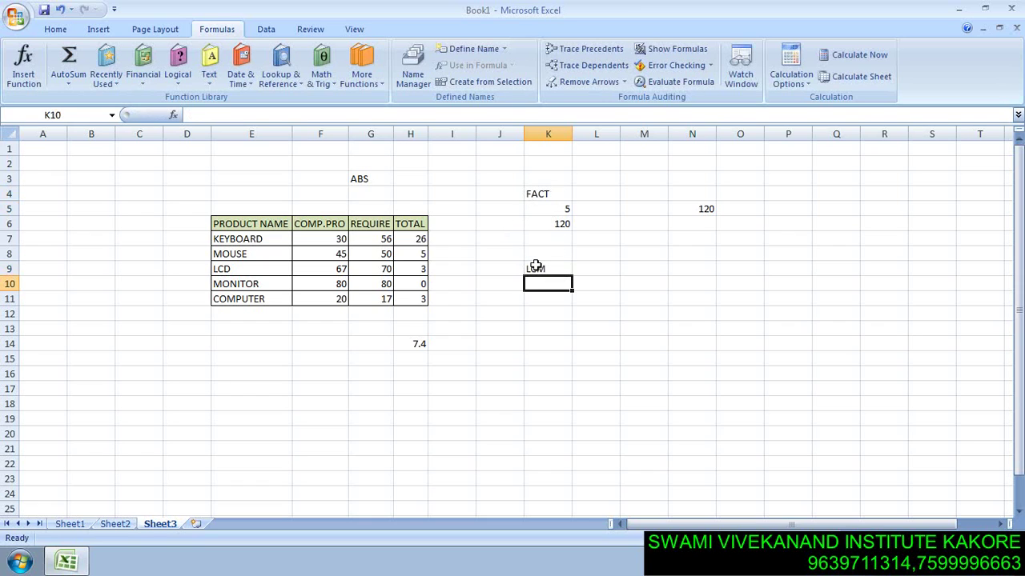
click(599, 271)
text(20)
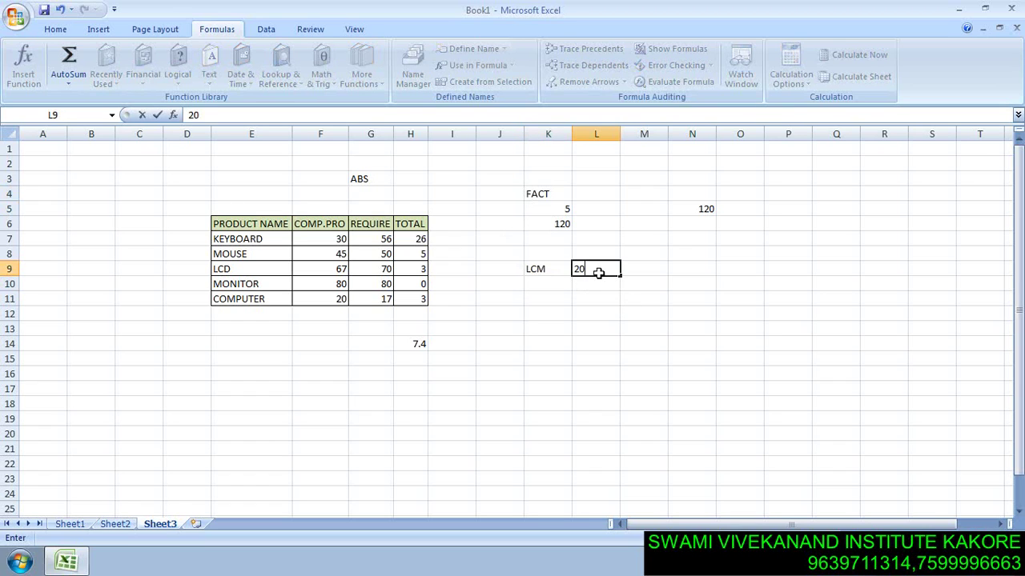
key(Tab)
text(50)
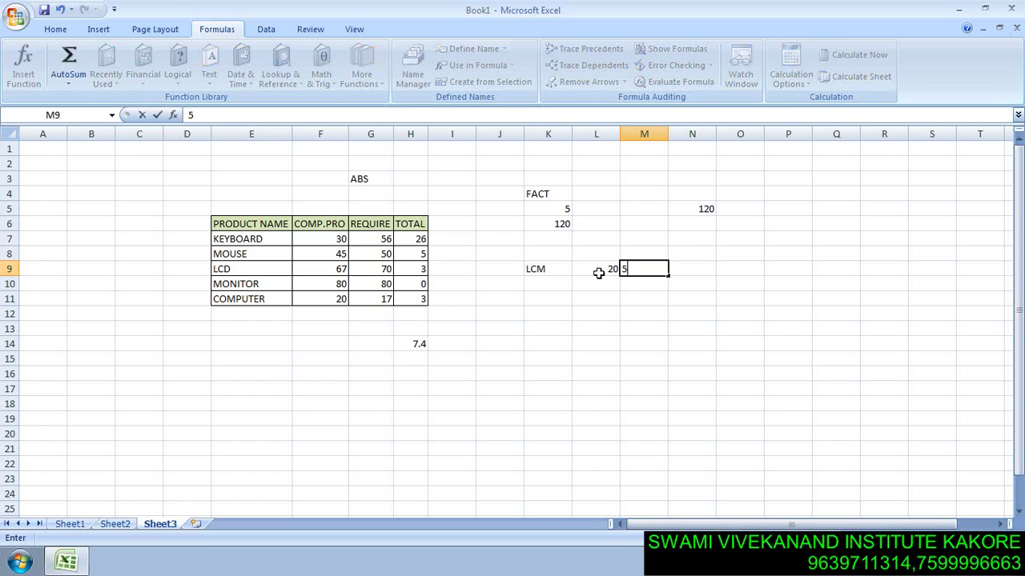
key(Tab)
text(1)
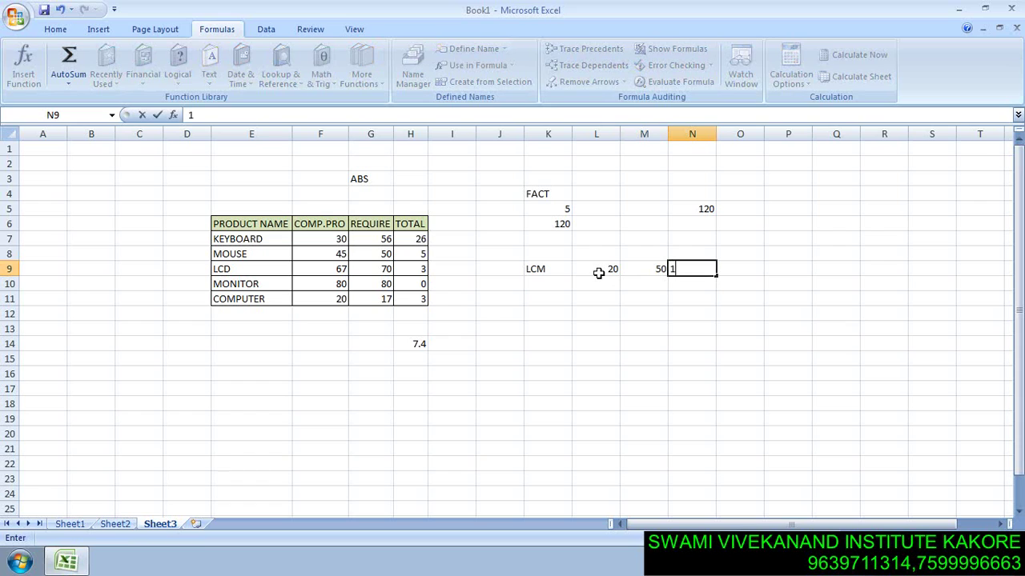
key(Return)
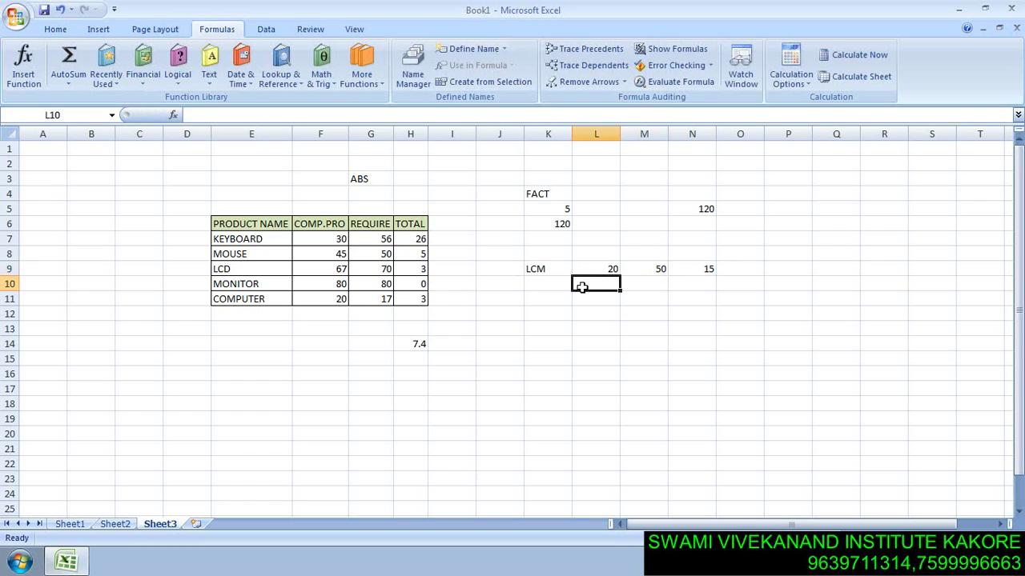
Step: Calculate the least common multiple of the three LCM numbers in M11 with =LCM(L9,M9,N9)
click(634, 297)
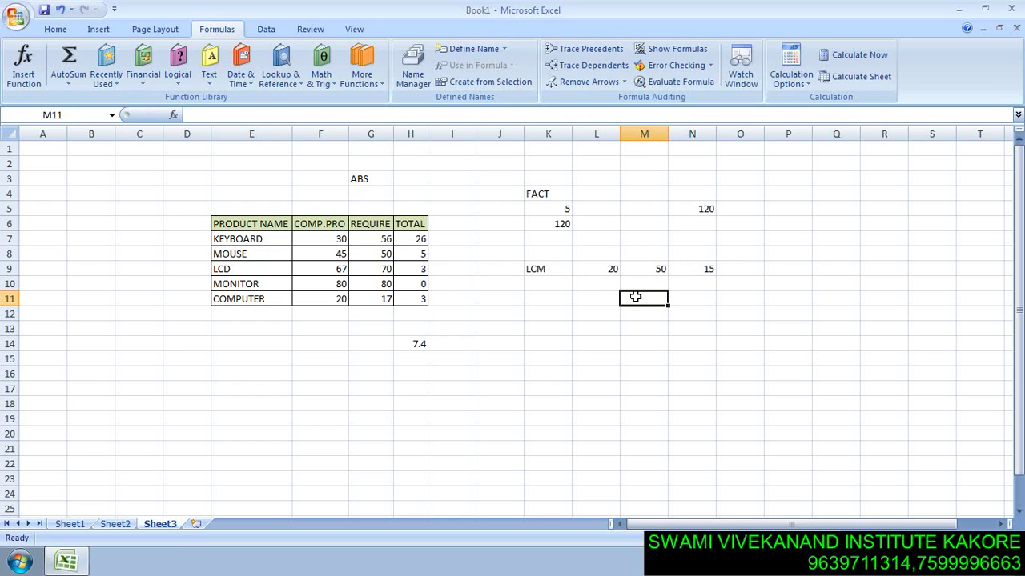
text(=)
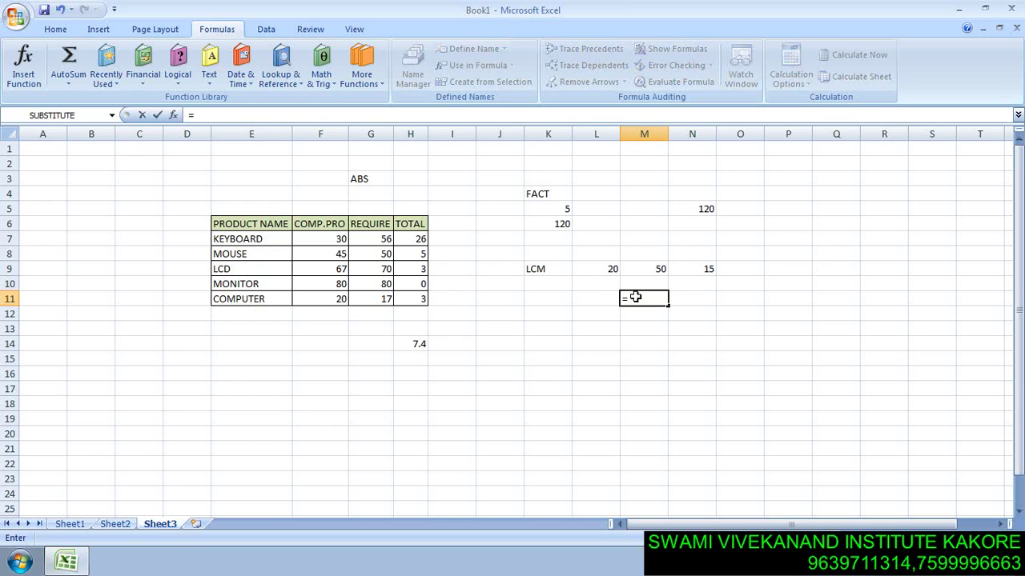
text(LCM()
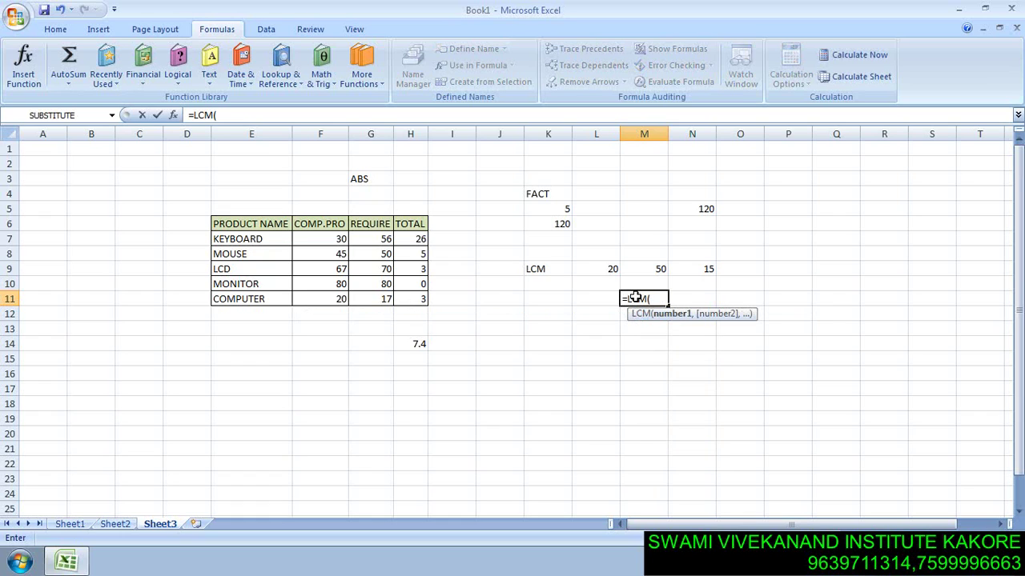
click(607, 271)
text(,)
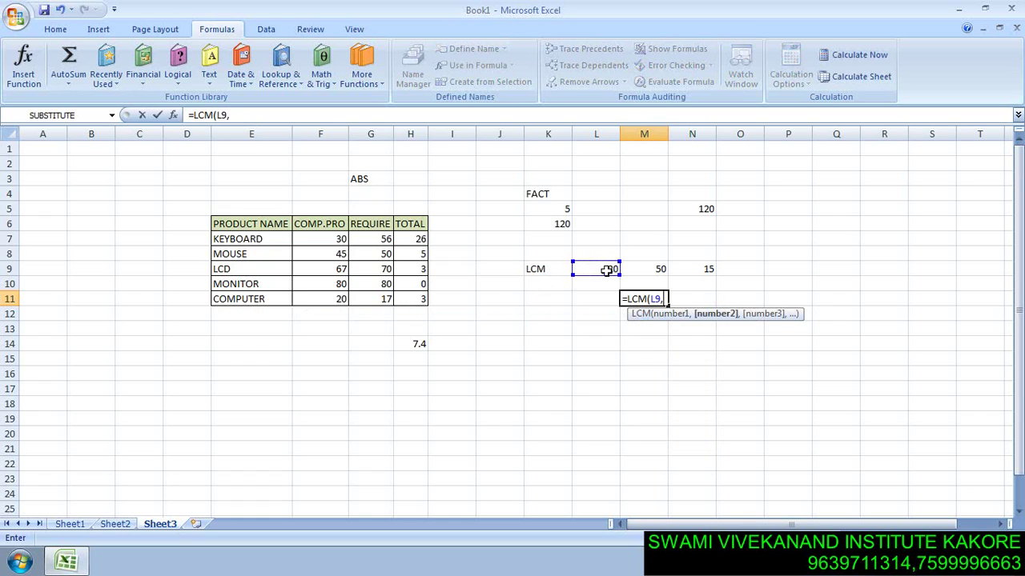
click(660, 270)
text(,)
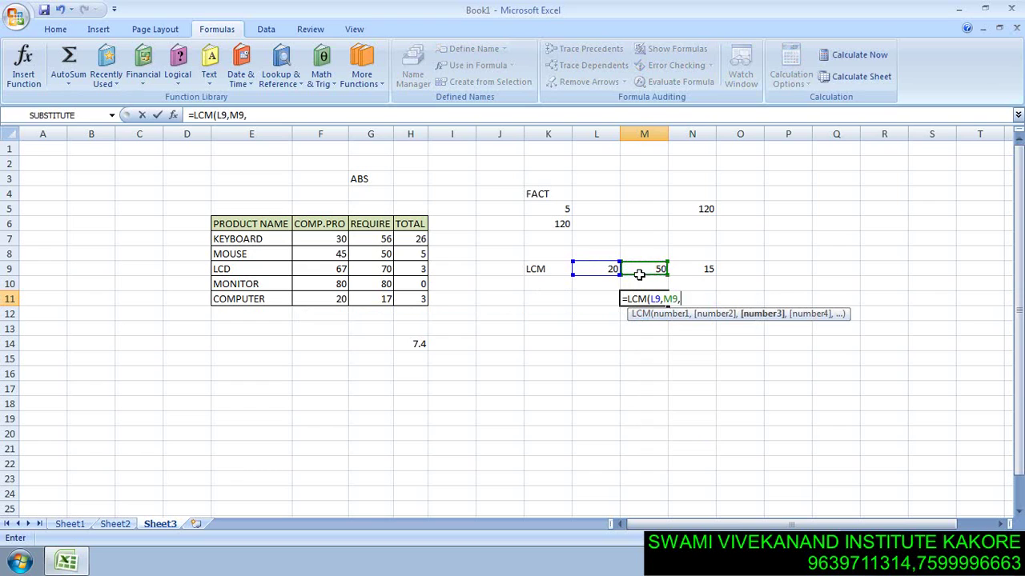
click(683, 273)
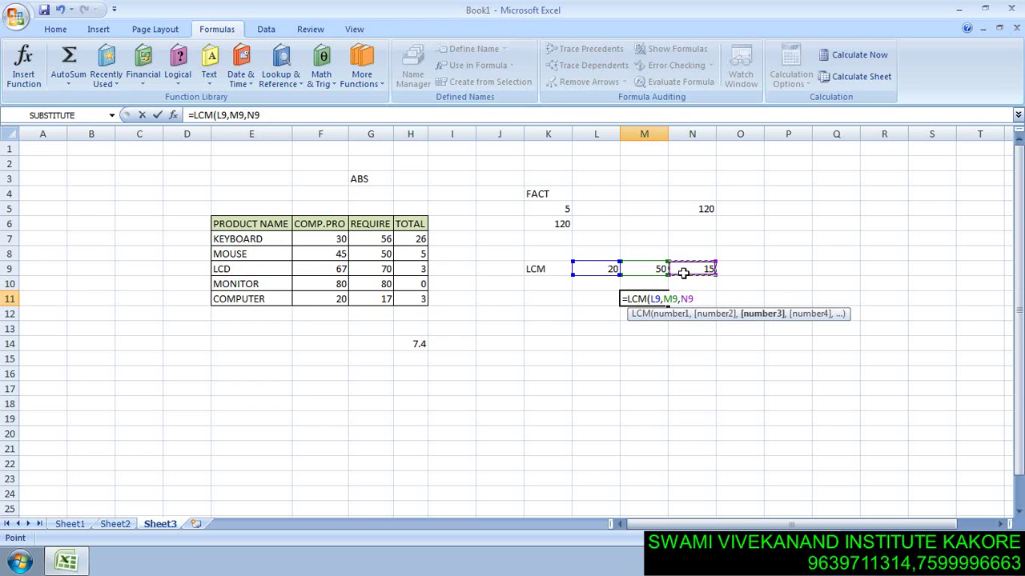
text())
key(Return)
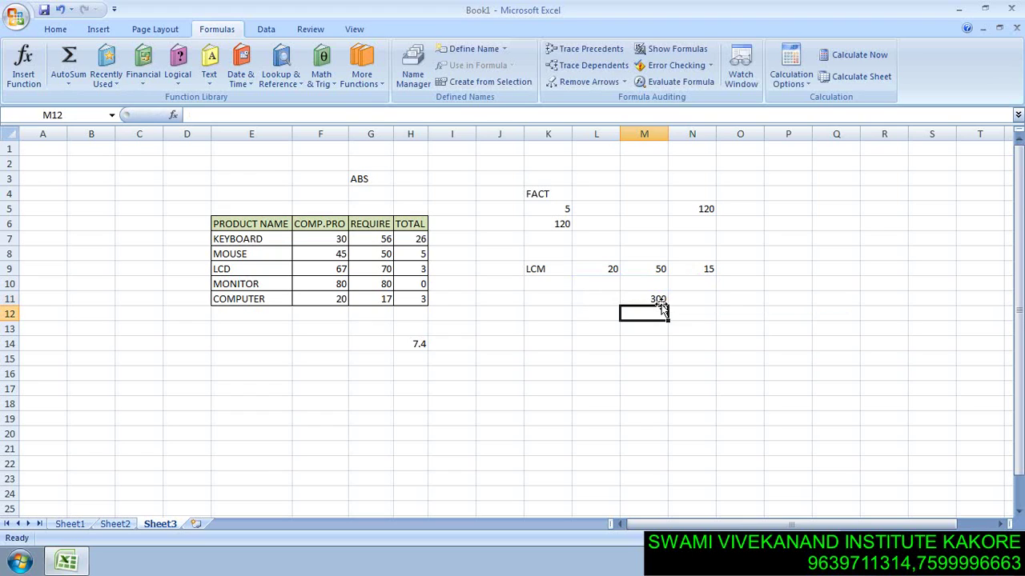
click(603, 251)
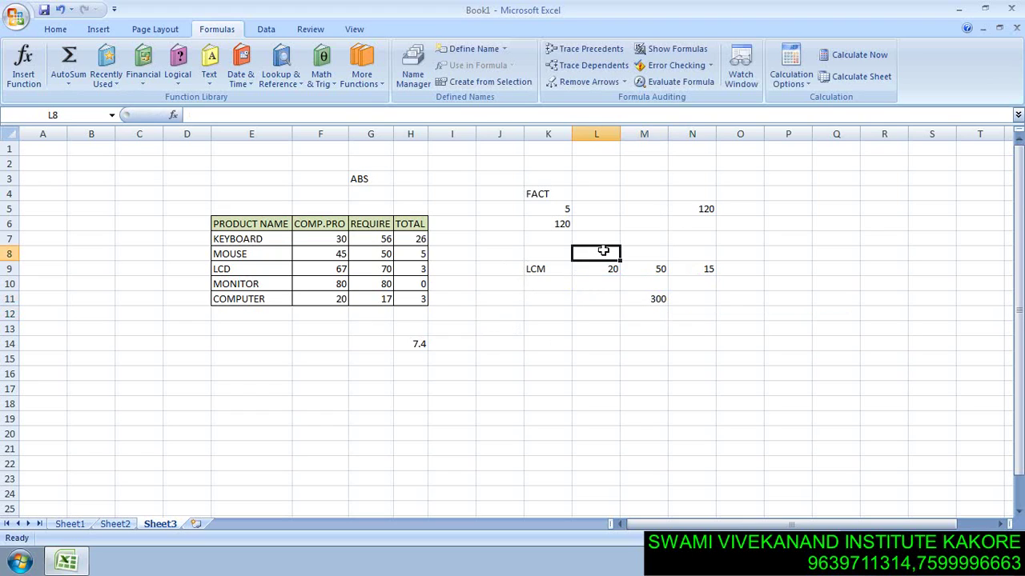
click(521, 317)
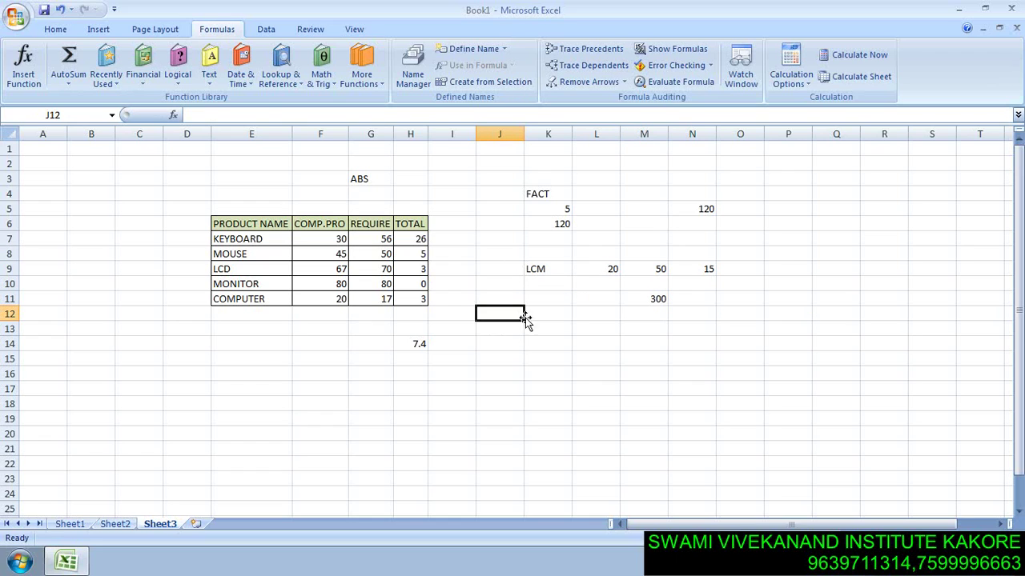
click(608, 431)
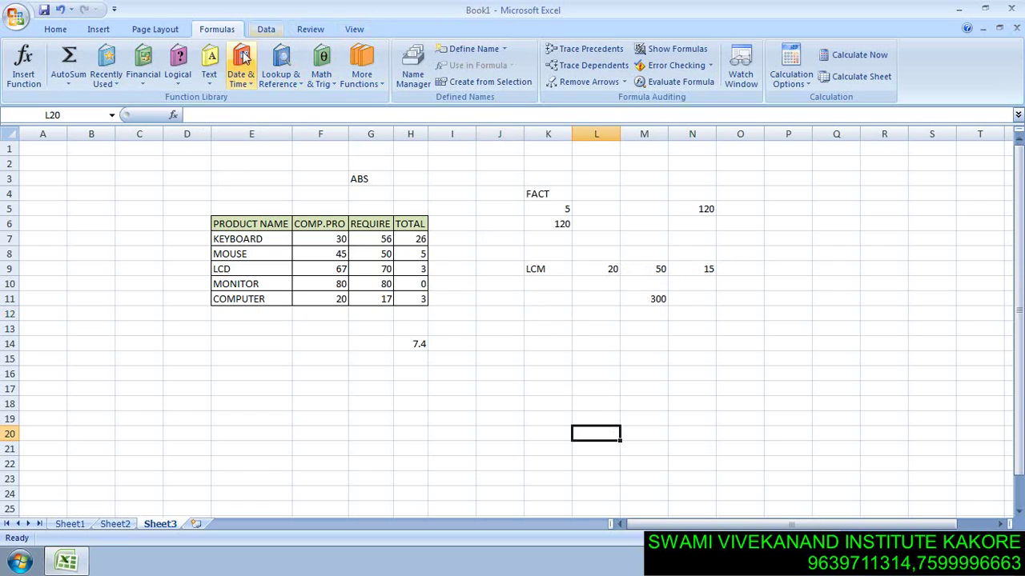
click(320, 72)
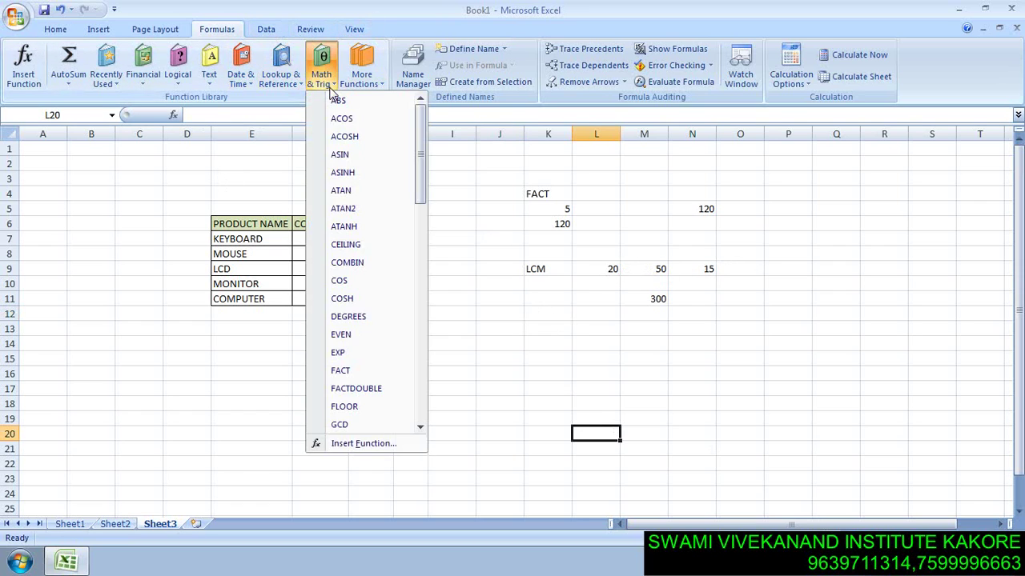
drag(424, 142, 424, 160)
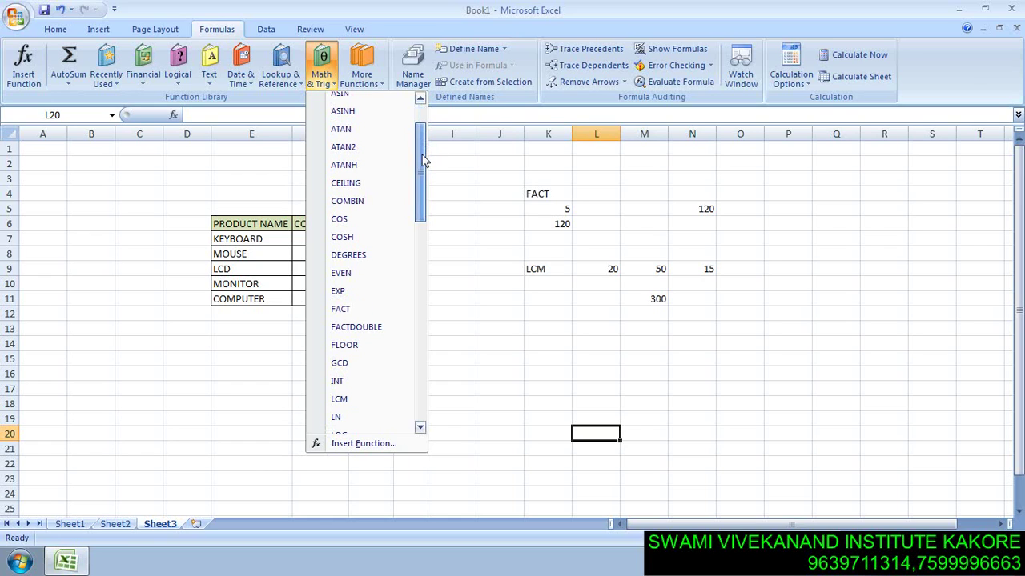
scroll(425, 160, down, 1)
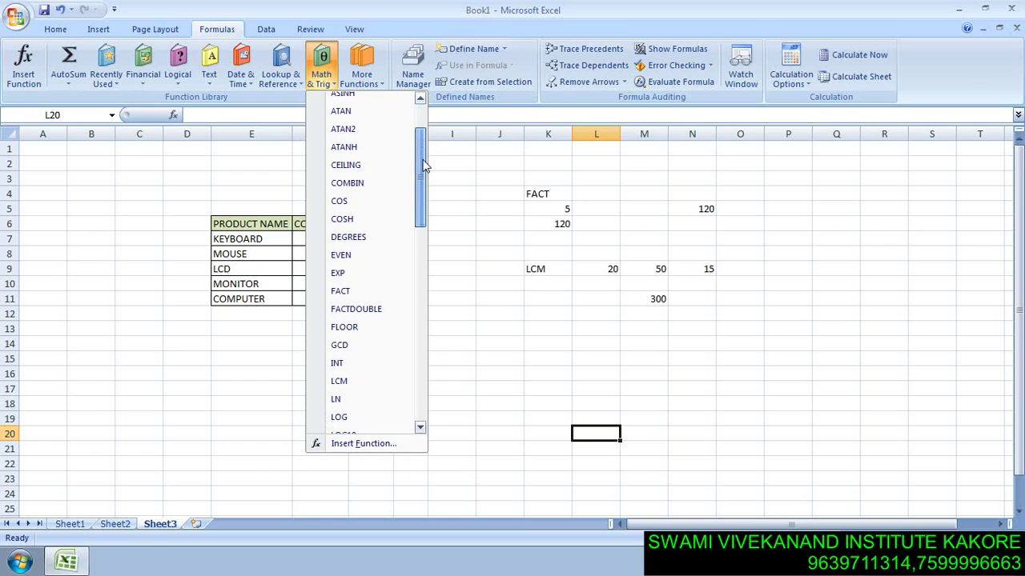
click(607, 347)
Step: Calculate the greatest common divisor of the three numbers in row 9 in L13 with =GCD(L9,M9,N9)
click(603, 332)
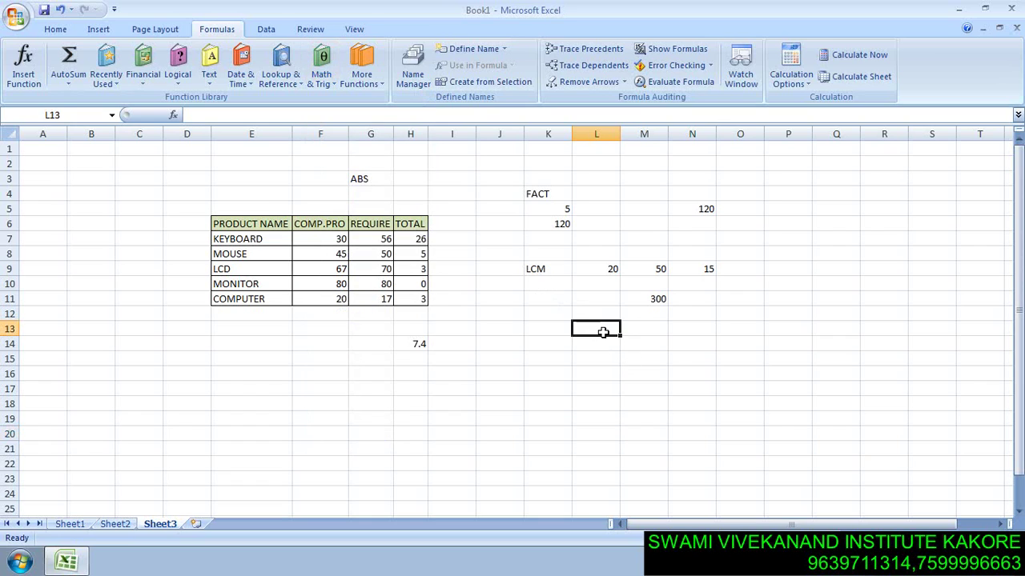
text(=GCD()
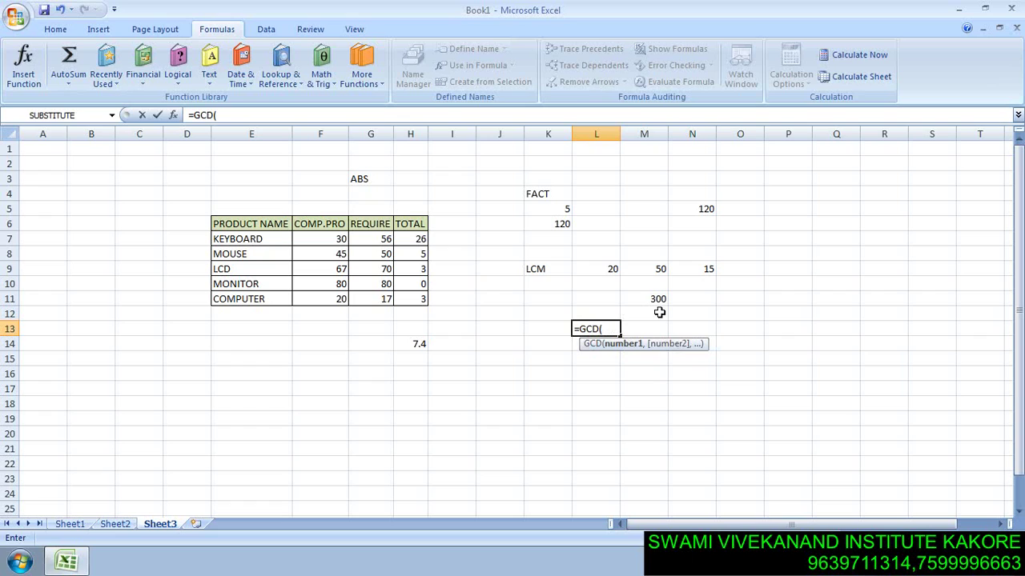
click(606, 269)
text(,)
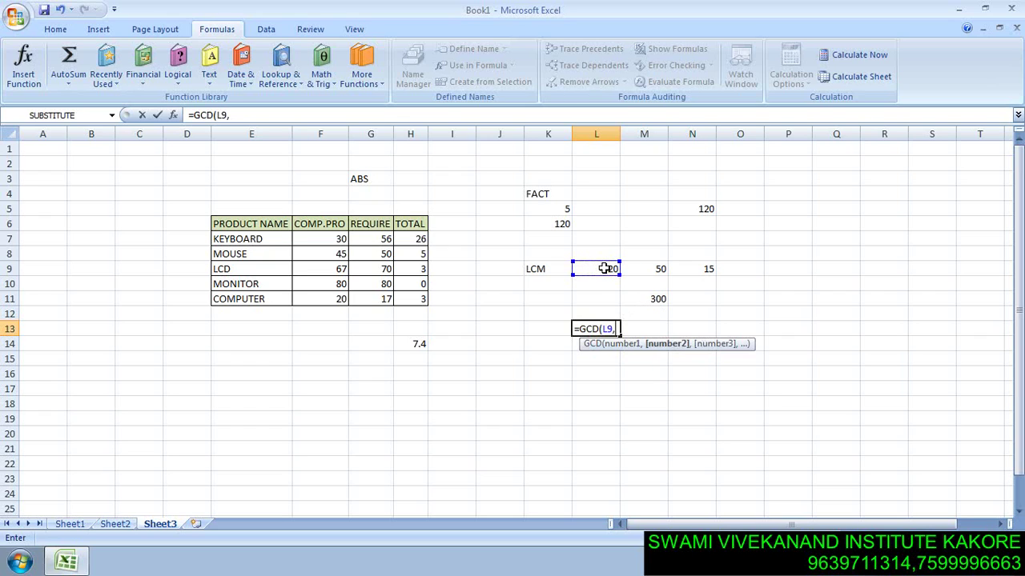
click(644, 270)
text(,)
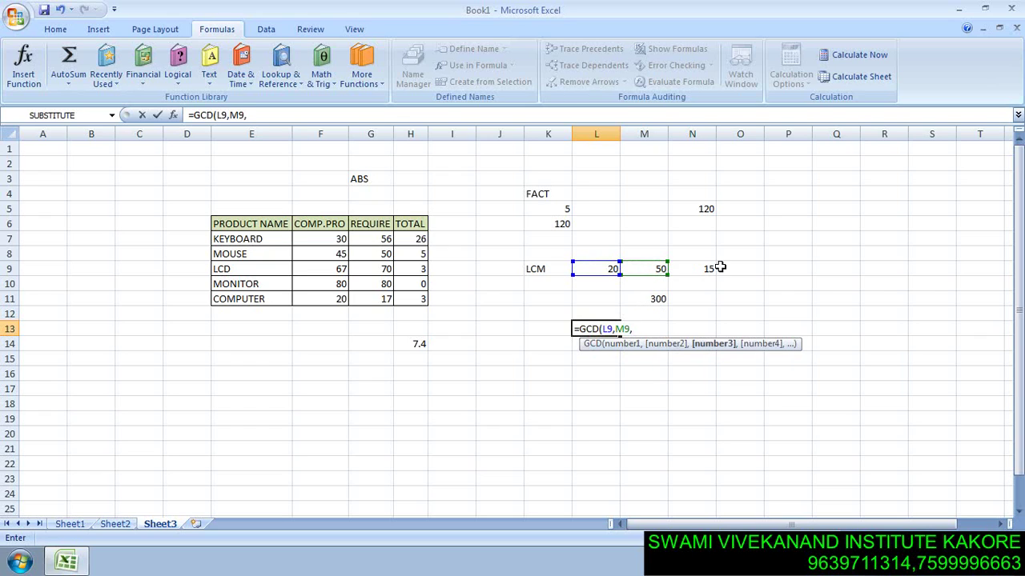
click(693, 268)
text())
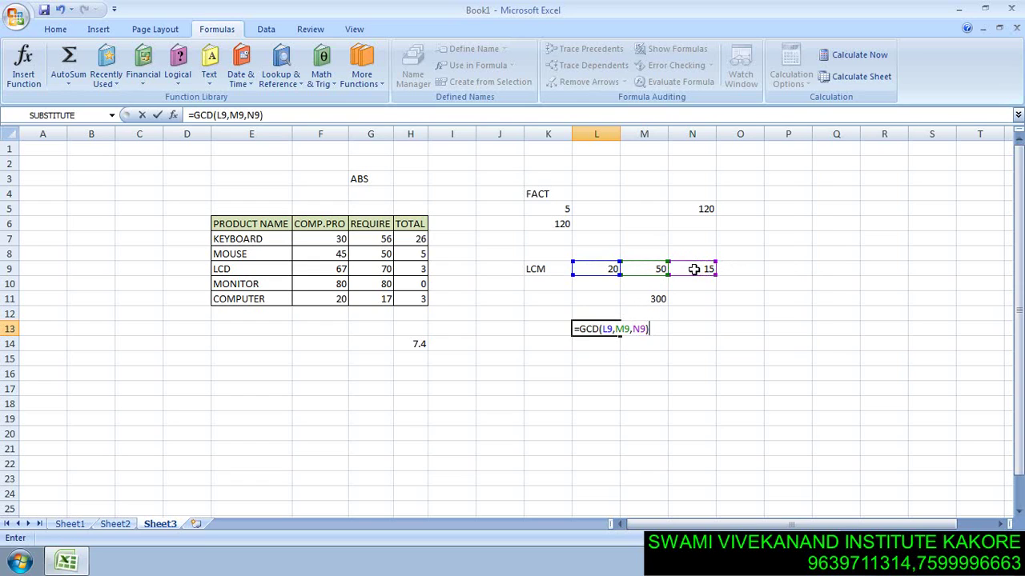
key(Return)
click(600, 329)
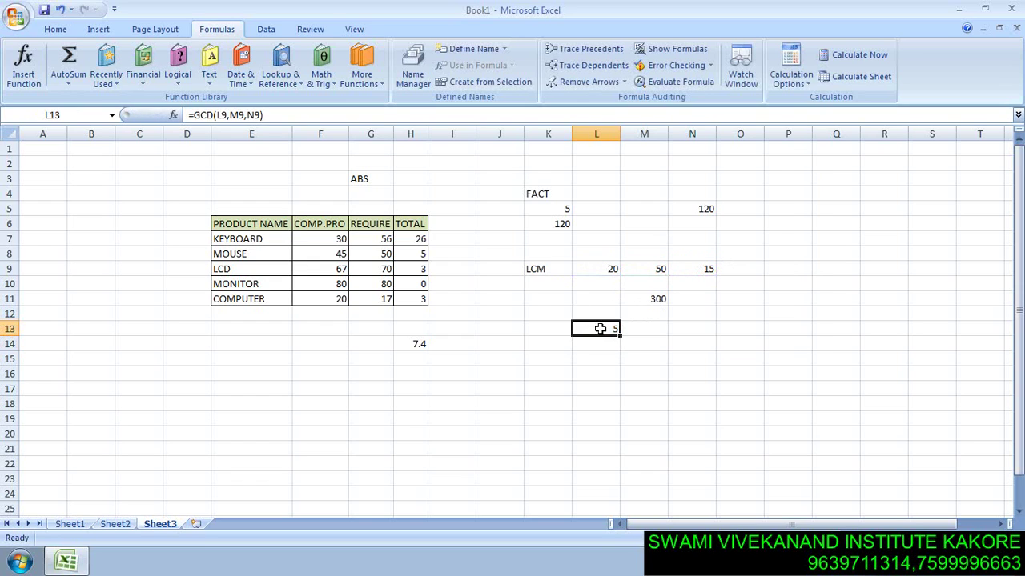
Step: Label the greatest common divisor result by entering GCD in K13
click(556, 332)
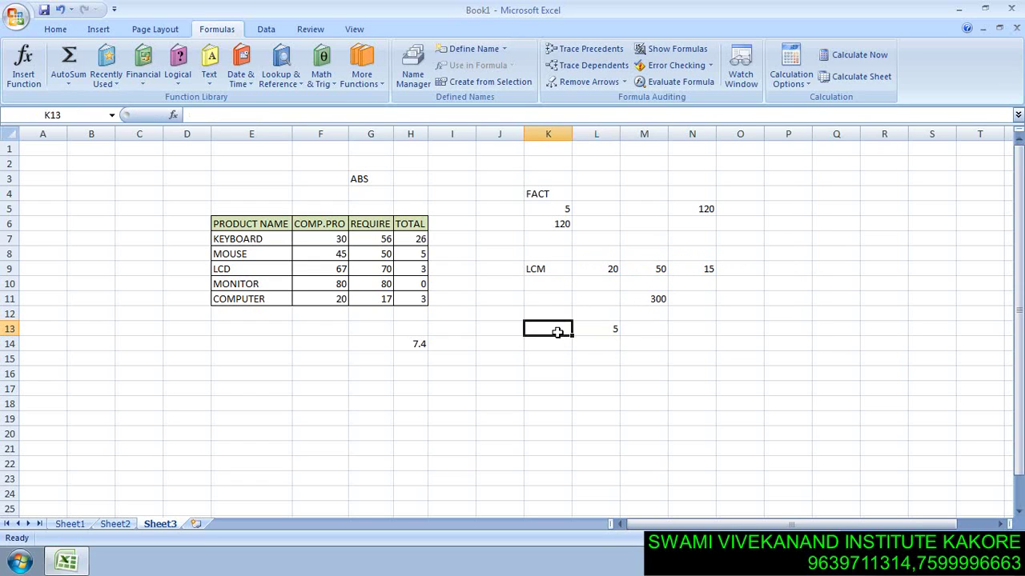
text(GCD)
key(Return)
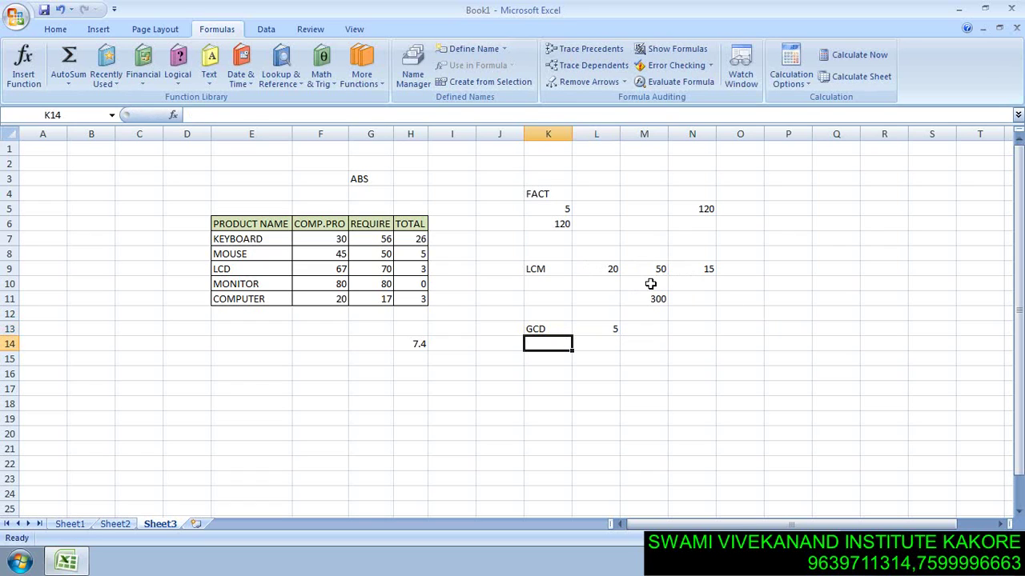
click(594, 328)
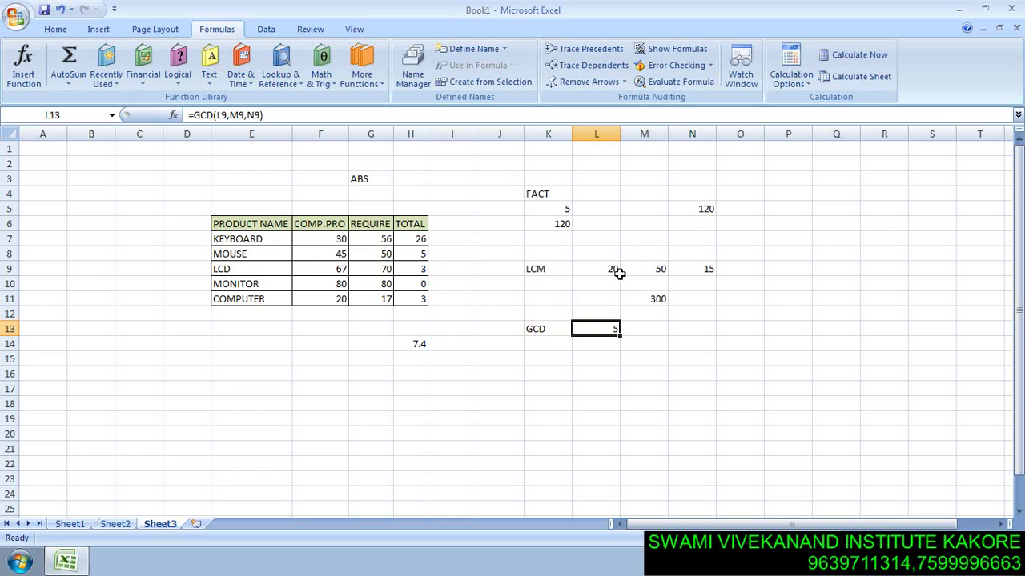
click(574, 270)
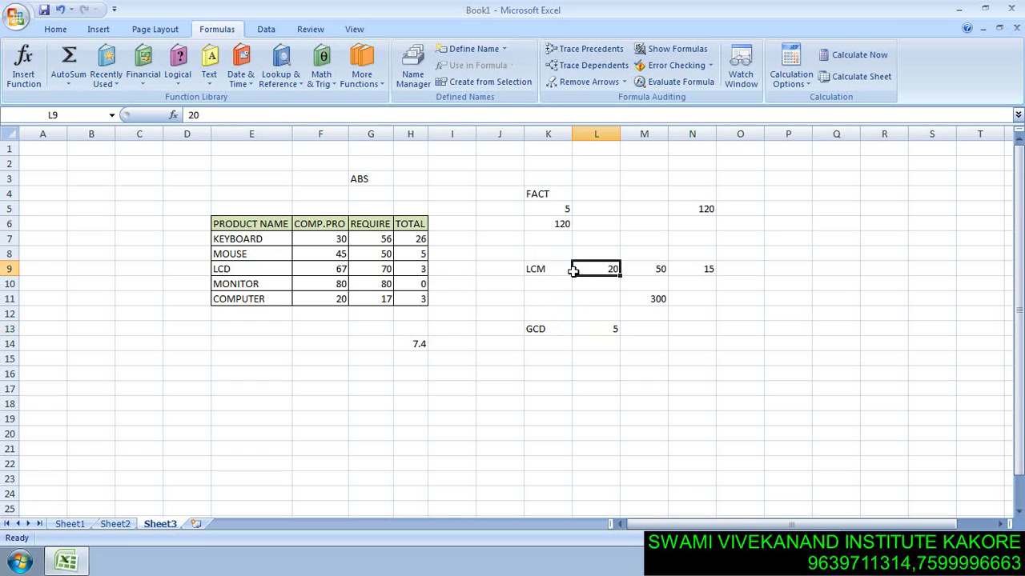
Step: Enter LC,M in L11 as a label beside the least common multiple result
click(604, 302)
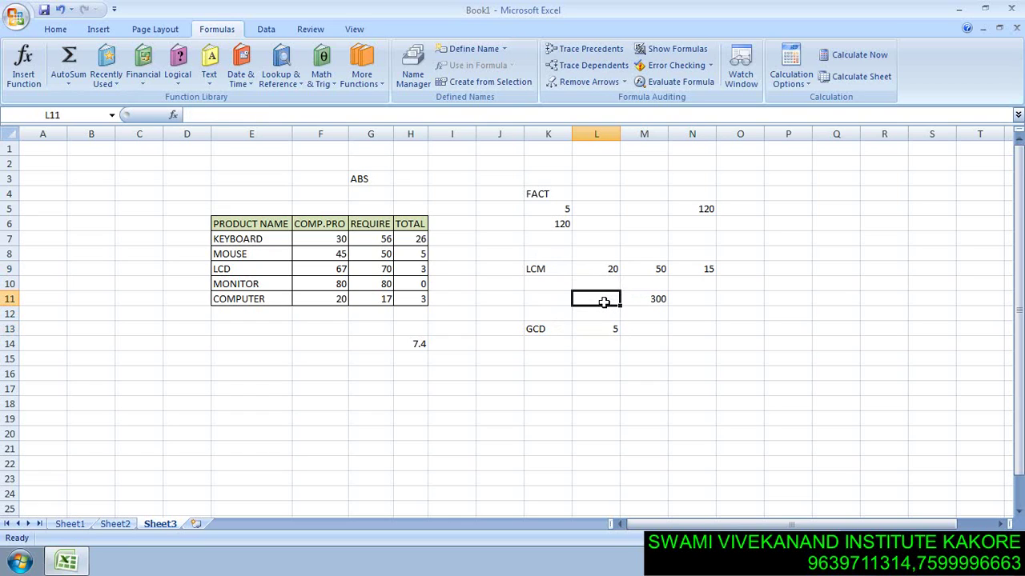
text(LC,M)
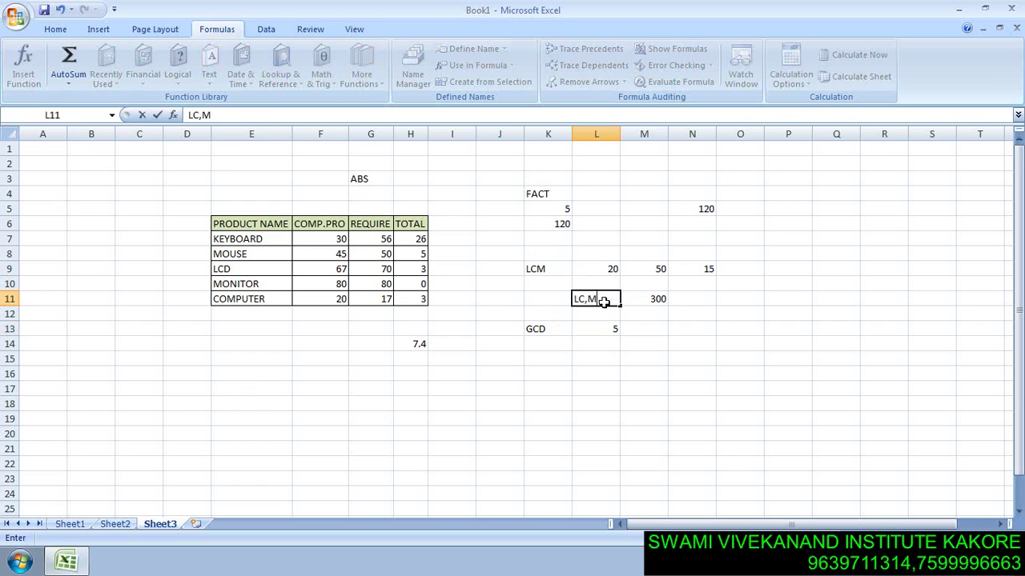
key(Return)
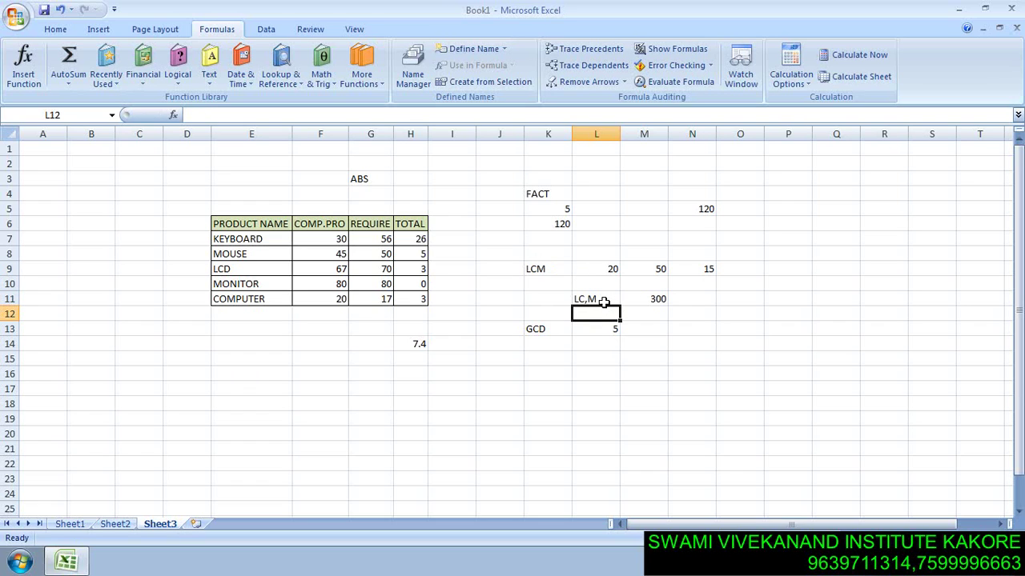
click(590, 298)
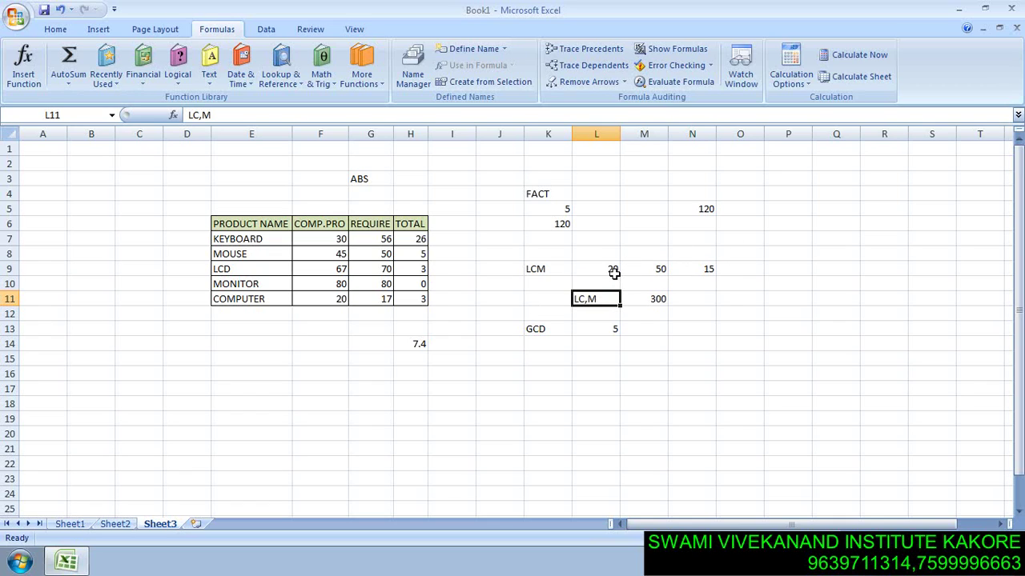
click(608, 329)
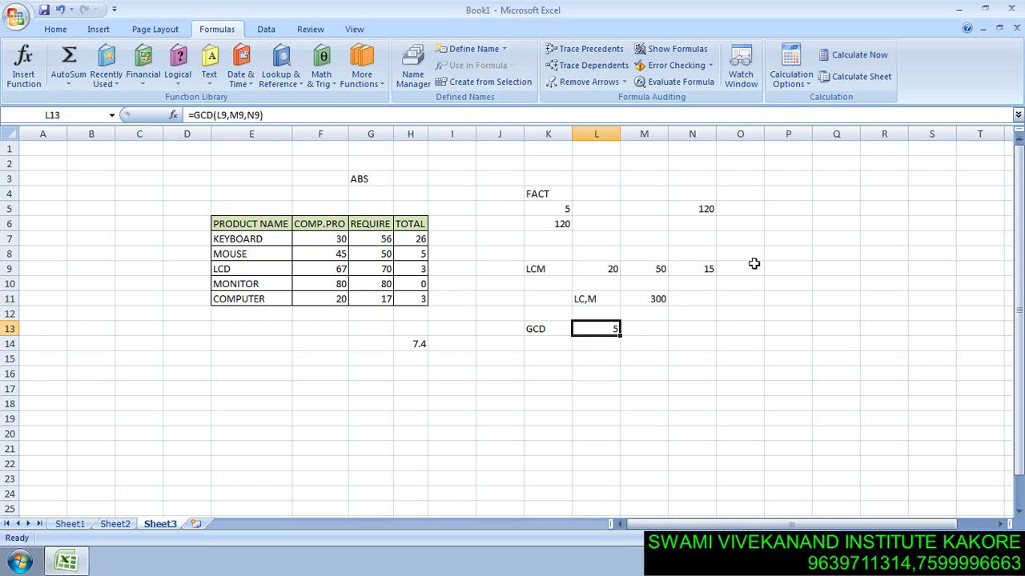
Step: Change the third number of the LCM and GCD example, in N9, to 13
click(698, 272)
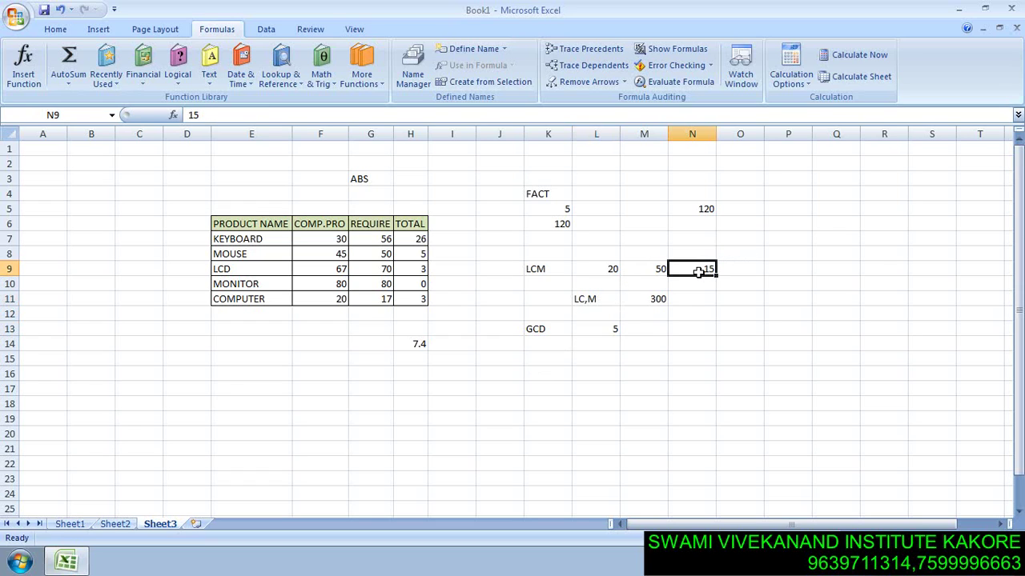
text(13)
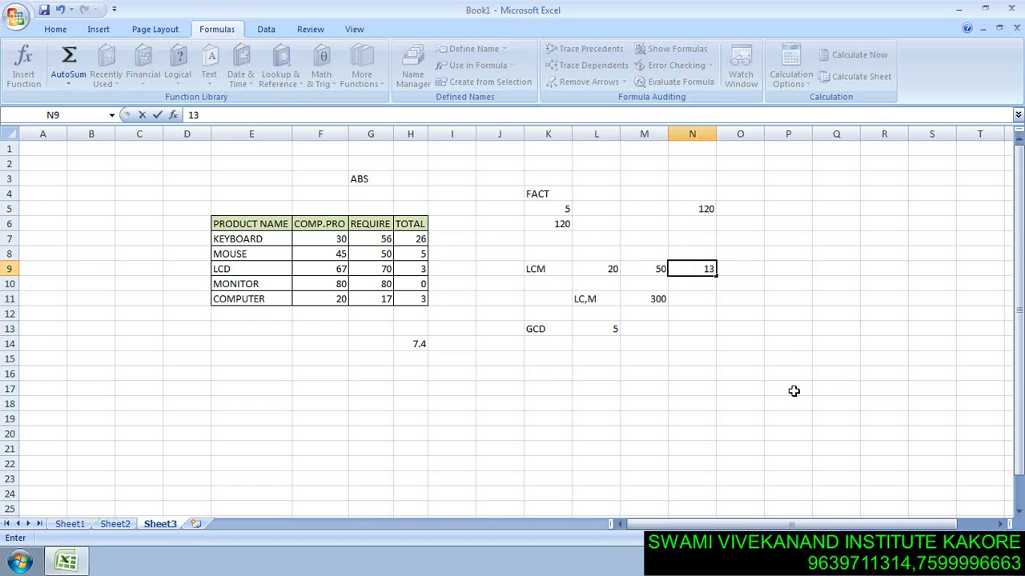
key(Return)
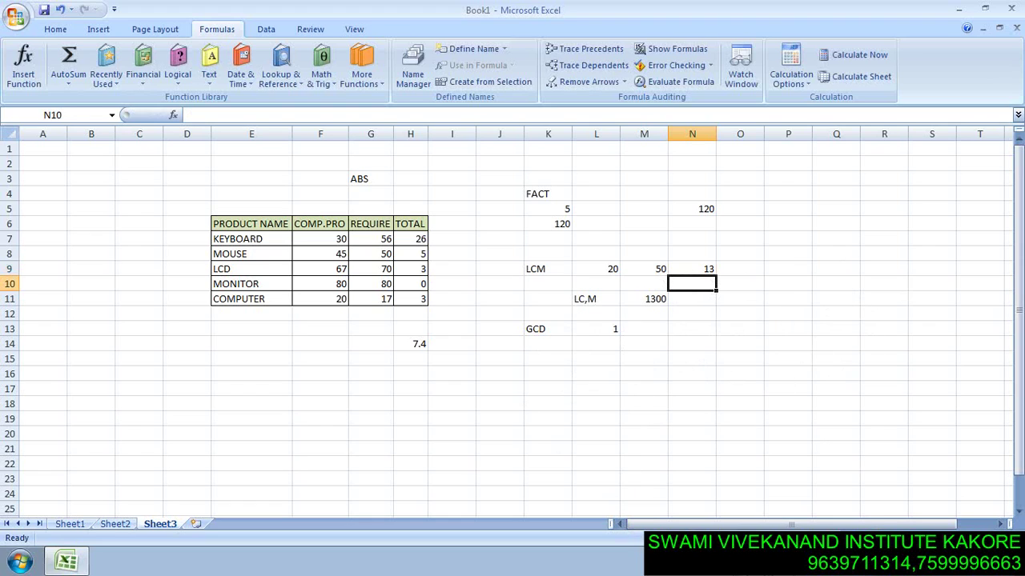
Step: Replace the mistyped label in L11 with LCM
click(584, 298)
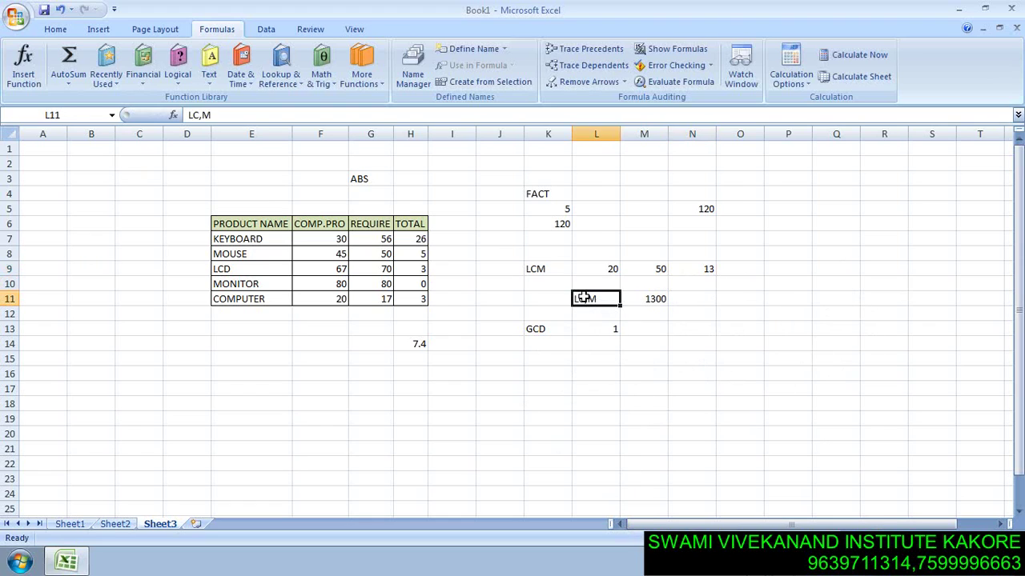
text(L)
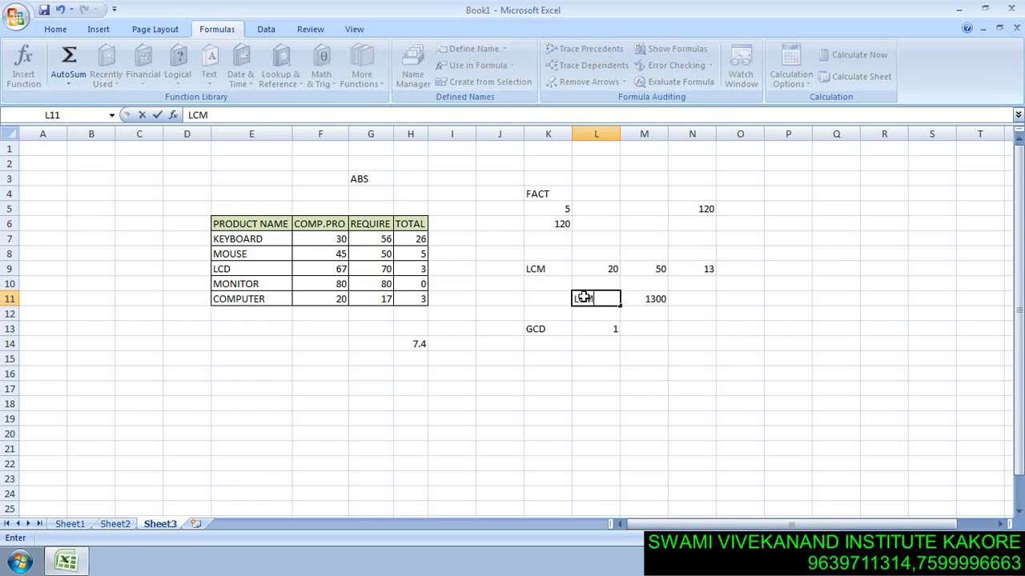
key(Return)
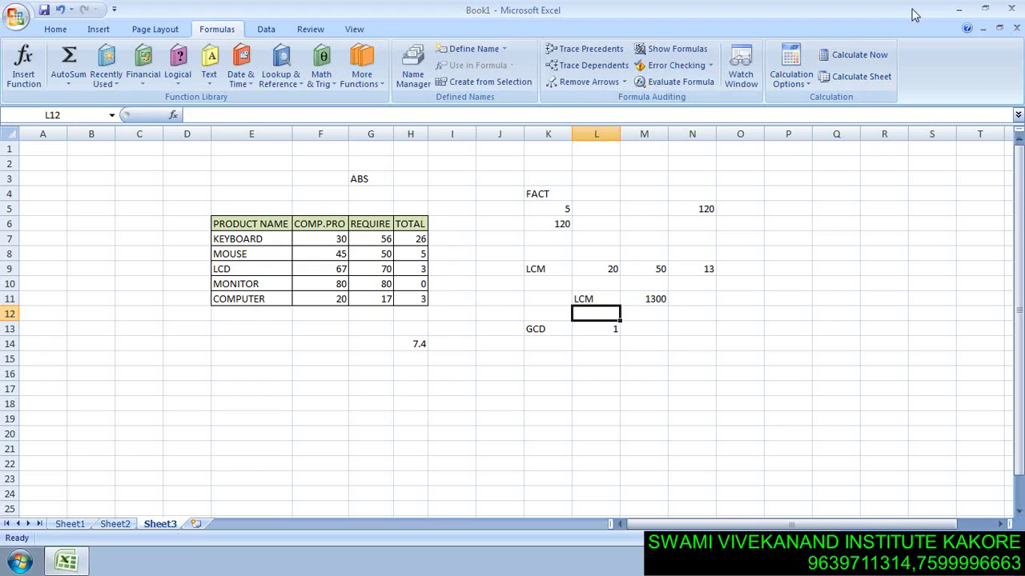
click(957, 10)
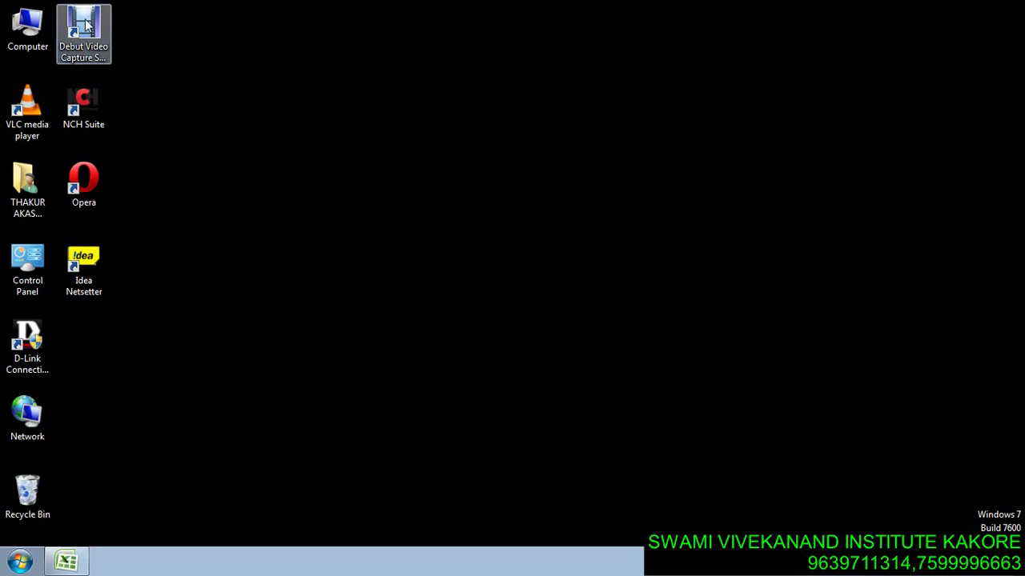
double_click(86, 22)
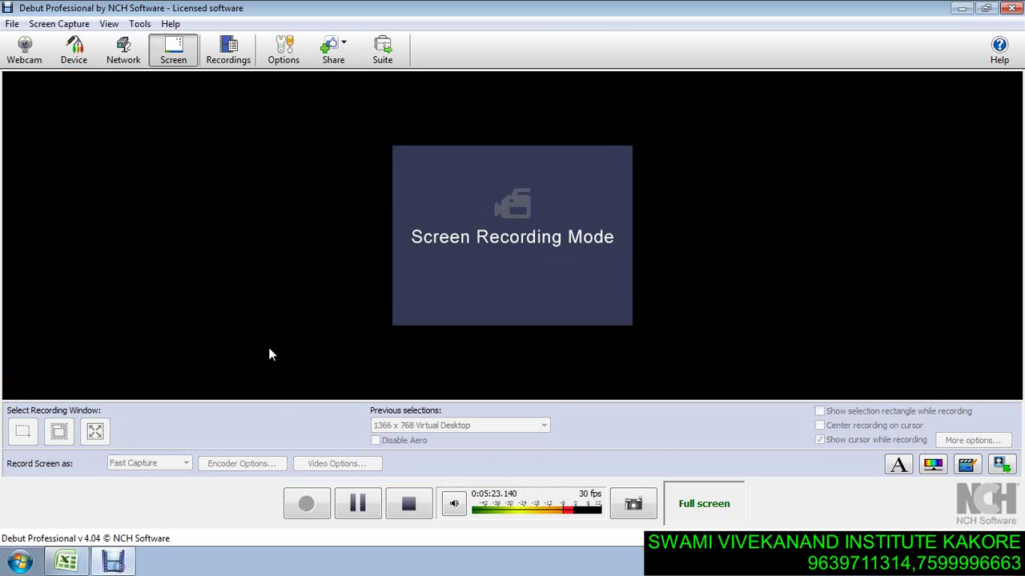
click(13, 23)
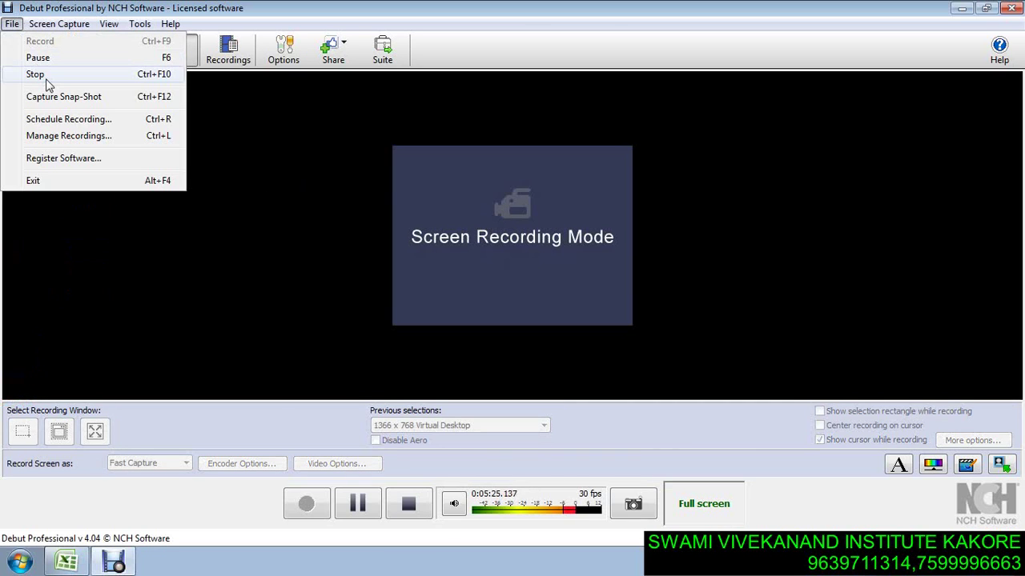